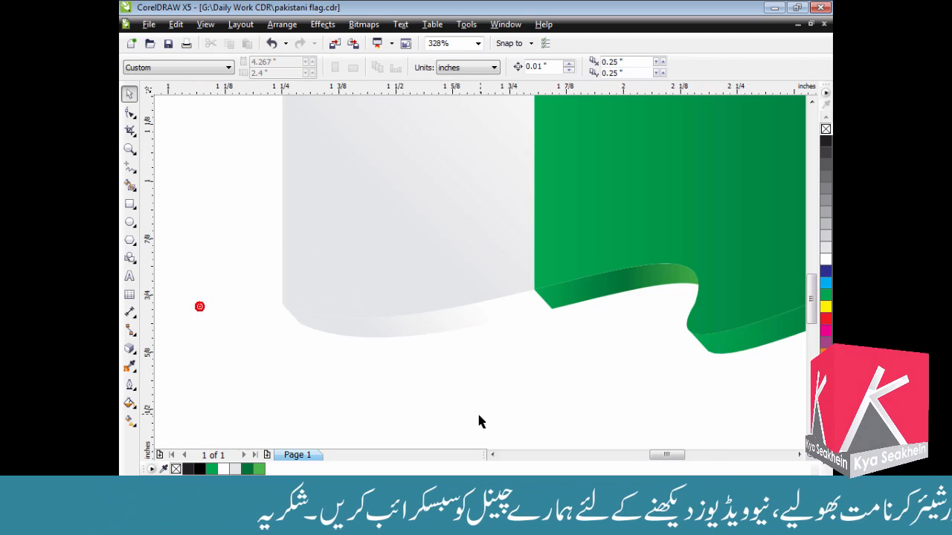
Step: Draw a circle in the middle of the flag's green area and enlarge it to about 0.62 in across
scroll(396, 415, "down", 2)
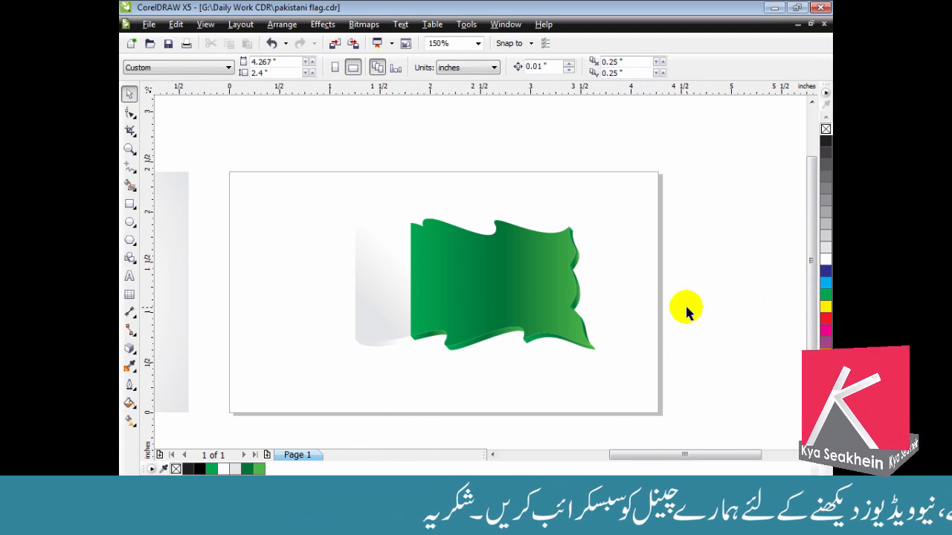
left_click_drag(308, 147, 651, 392)
left_click_drag(291, 164, 732, 393)
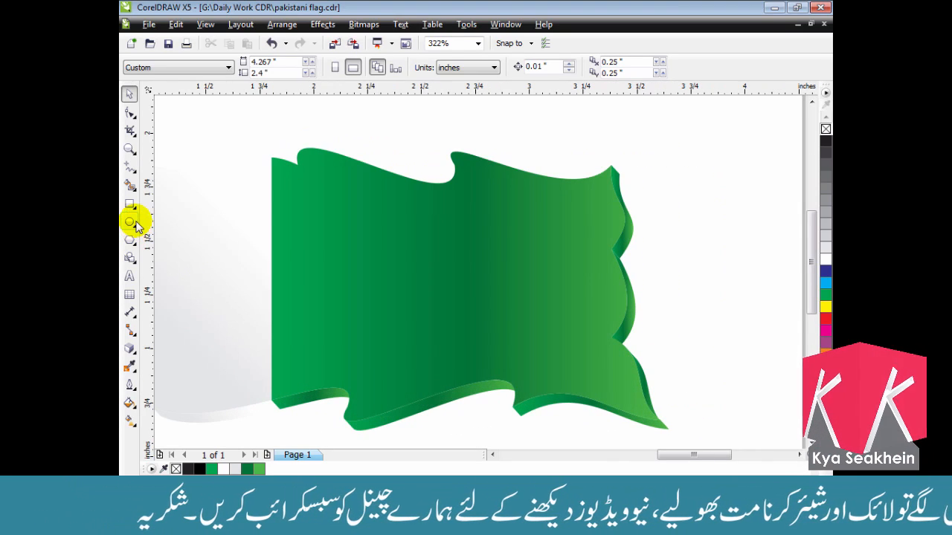
left_click(130, 221)
left_click_drag(381, 221, 507, 346)
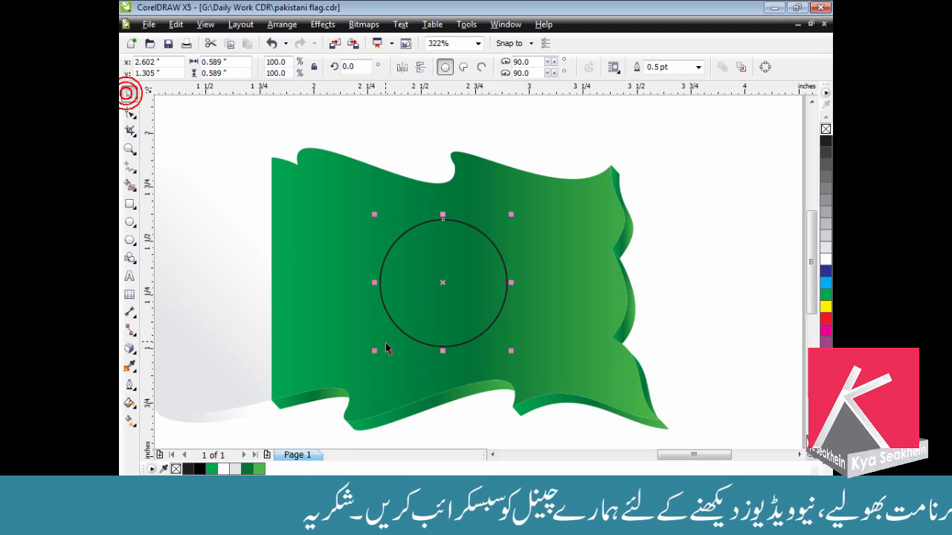
left_click_drag(369, 358, 371, 355)
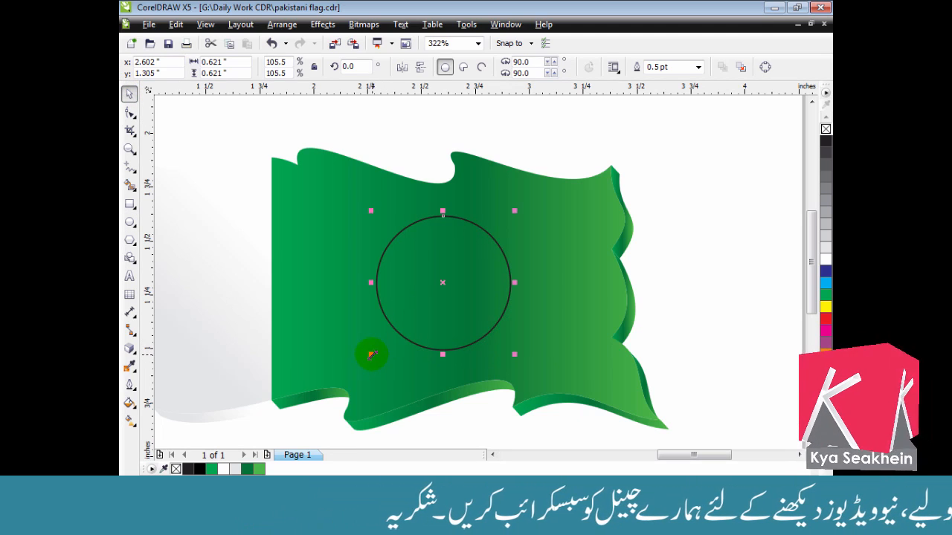
Step: Duplicate the circle at about 0.52 in across, offset towards the original's upper right, and fill the copy with 10% black
mouse_move(514, 211)
left_mouse_down()
mouse_move(527, 206)
mouse_move(514, 209)
mouse_move(522, 214)
left_mouse_up()
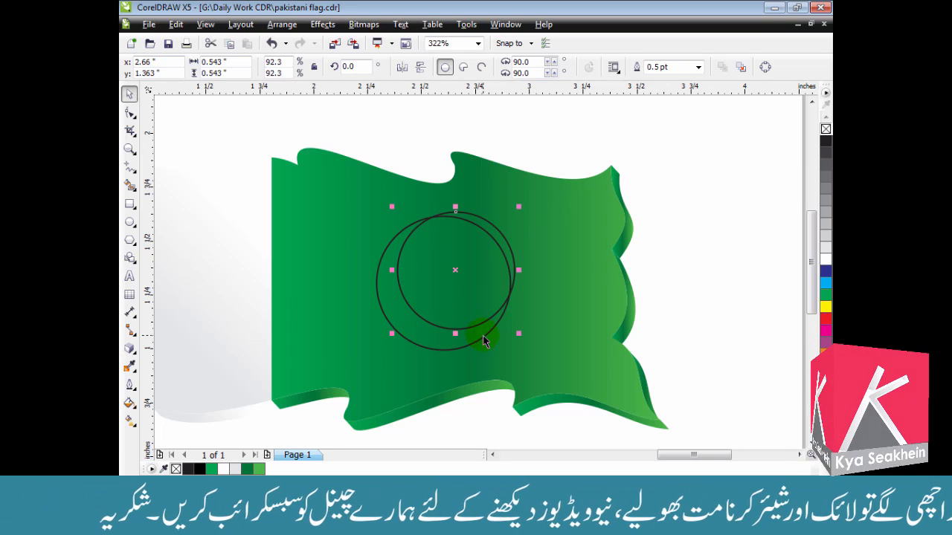
key("ctrl+z")
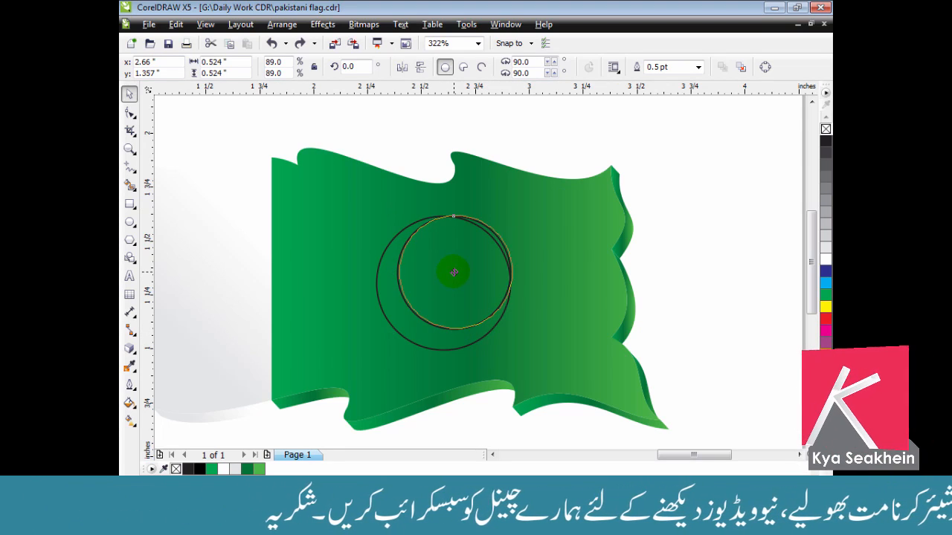
left_click_drag(454, 272, 455, 273)
left_click(826, 248)
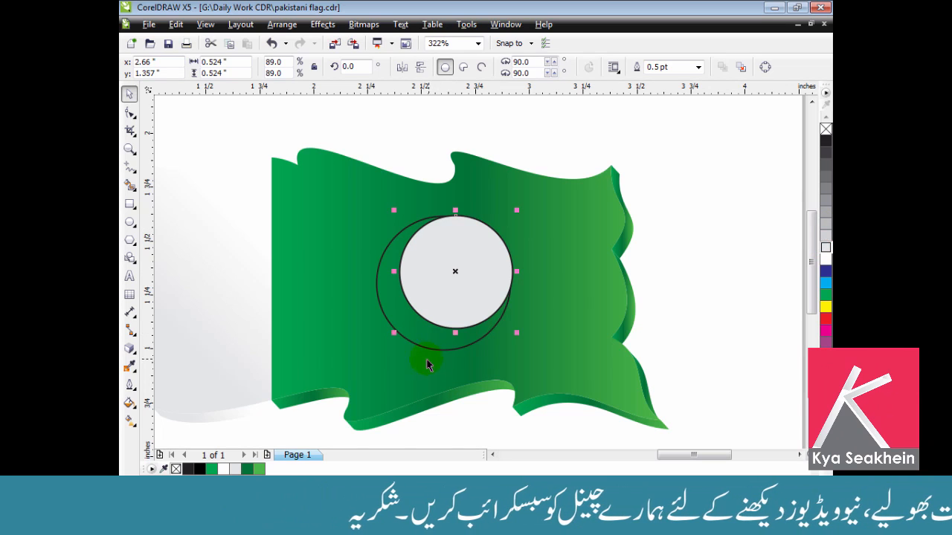
Step: Trim the larger circle with the smaller gray one to form a crescent, and delete the smaller circle
left_click(407, 346)
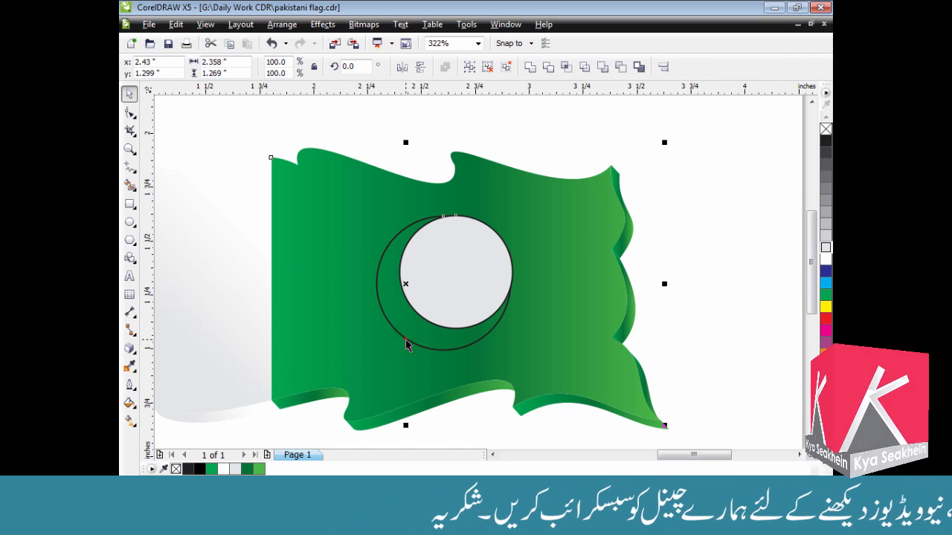
key("Escape")
left_click(395, 329)
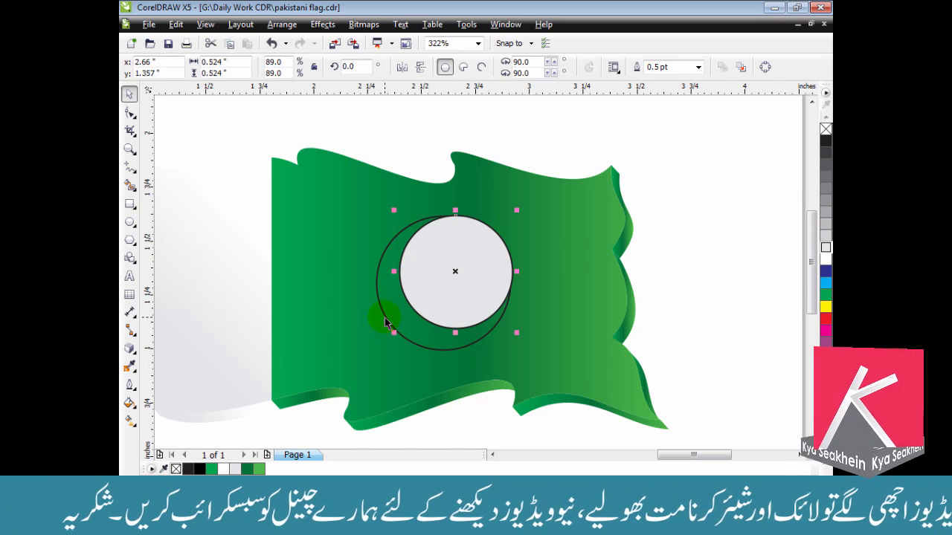
left_click(385, 319, "shift")
left_click(554, 69)
key("Escape")
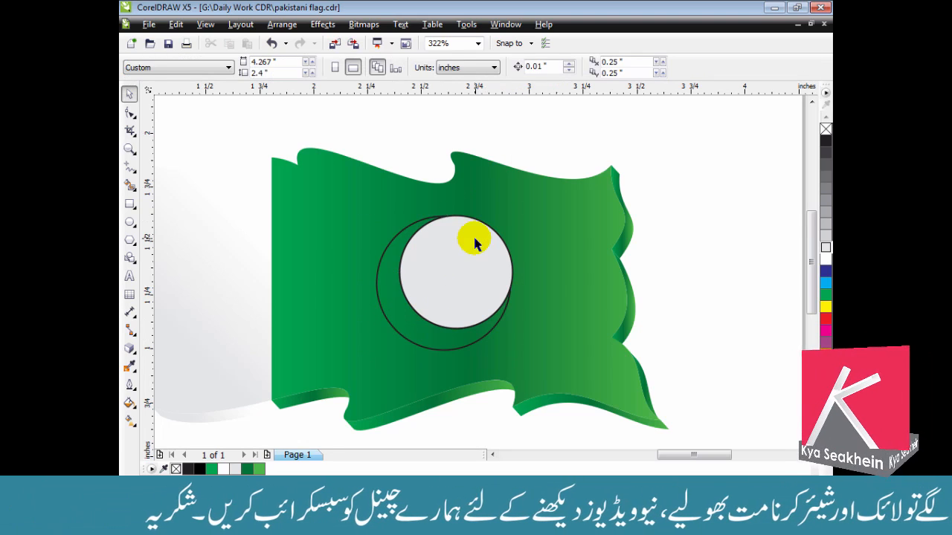
left_click(475, 239)
key("Delete")
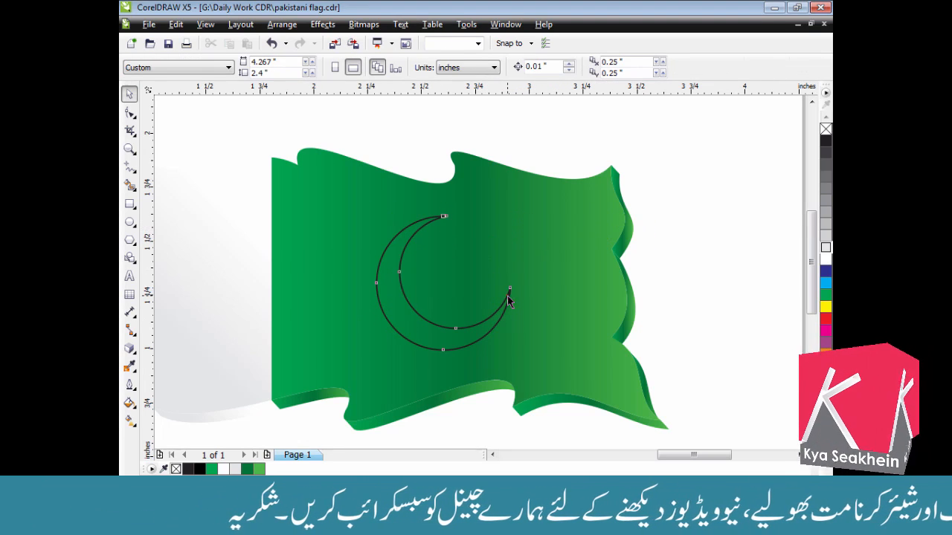
Step: Fill the crescent with white and remove its outline
left_click(508, 299)
left_click(825, 260)
right_click(825, 130)
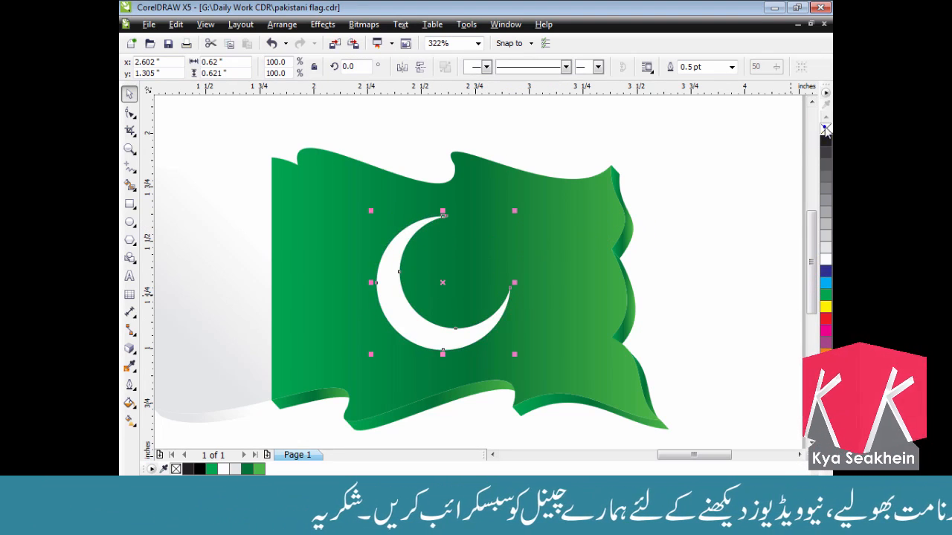
Step: Draw a five-pointed star about 0.21 in wide inside the crescent's opening and set its sharpness to 60
left_click(357, 216)
left_click(132, 242)
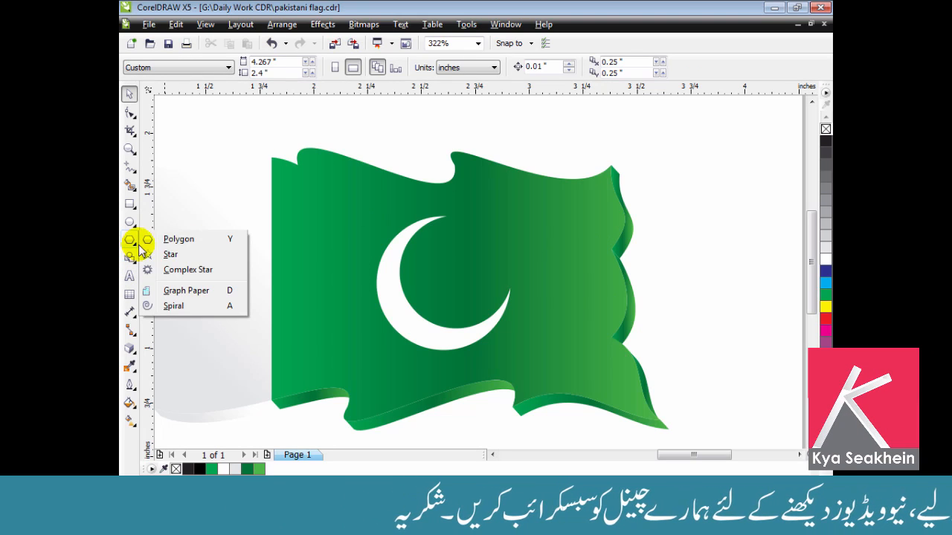
left_click(161, 251)
left_click_drag(449, 242, 502, 292)
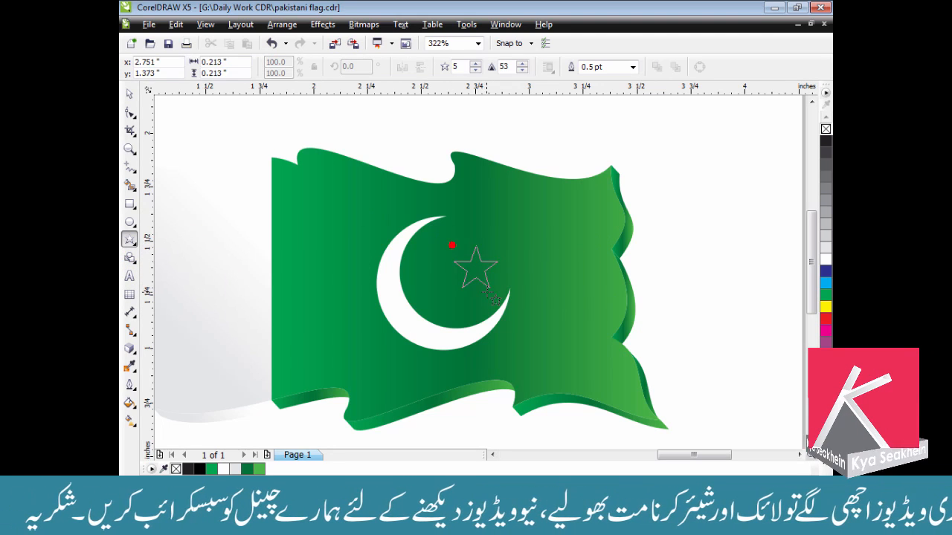
double_click(505, 67)
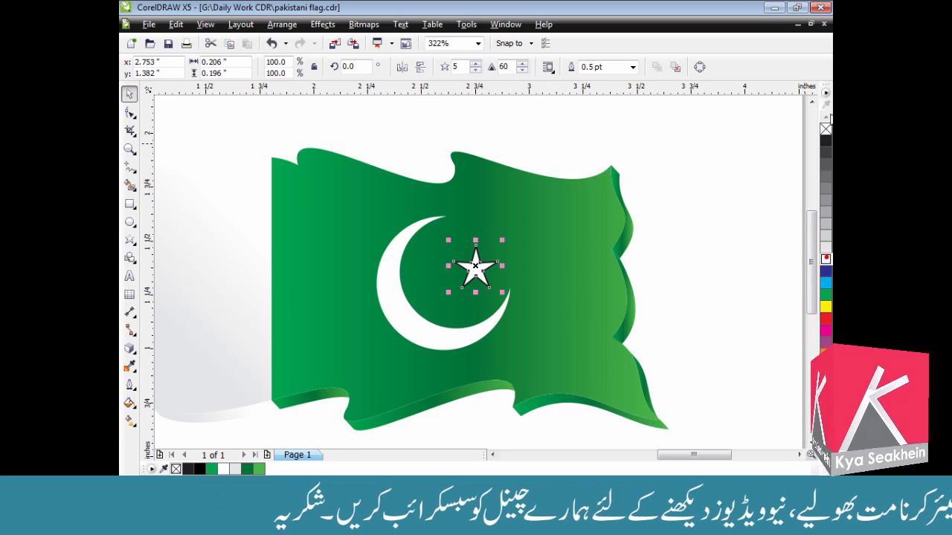
Step: Give the star a white fill without outline, move it slightly upwards and shrink it to about 0.17 in wide
right_click(826, 129)
key("Escape")
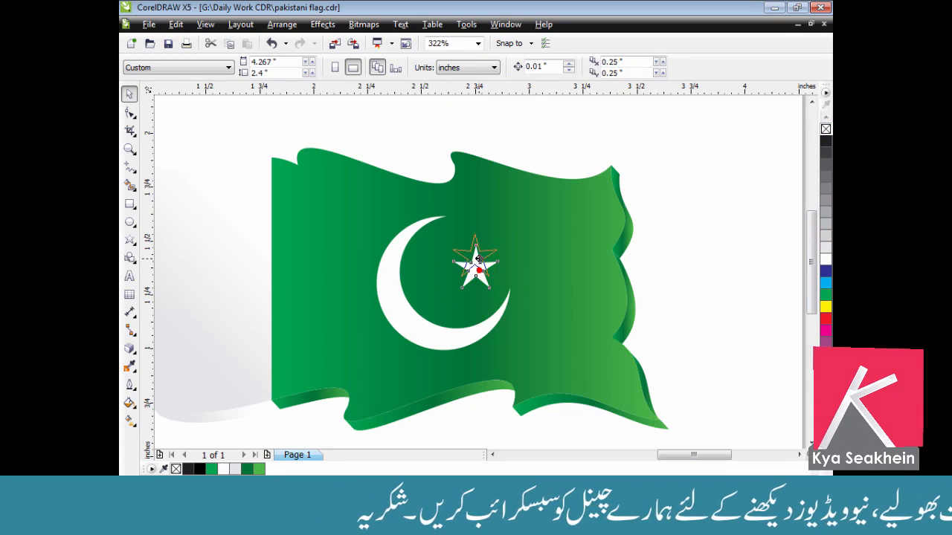
left_click_drag(478, 259, 497, 272)
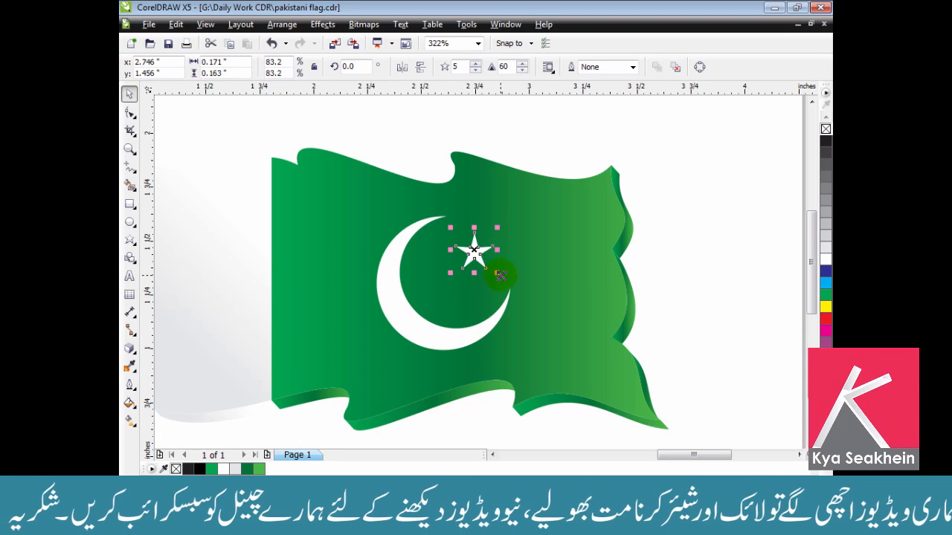
Step: Select the crescent together with the star and shift both slightly up and to the left
left_click(439, 339)
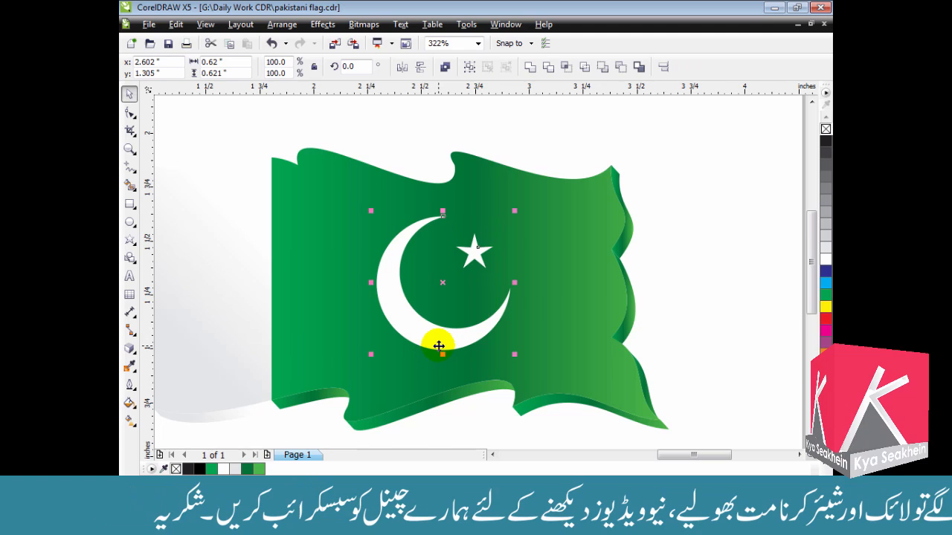
left_click_drag(439, 345, 436, 344)
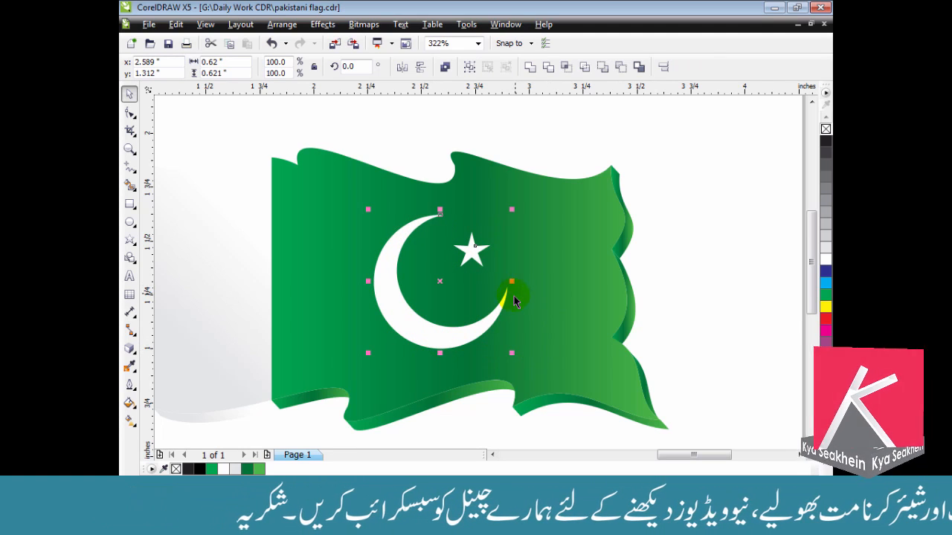
key("Escape")
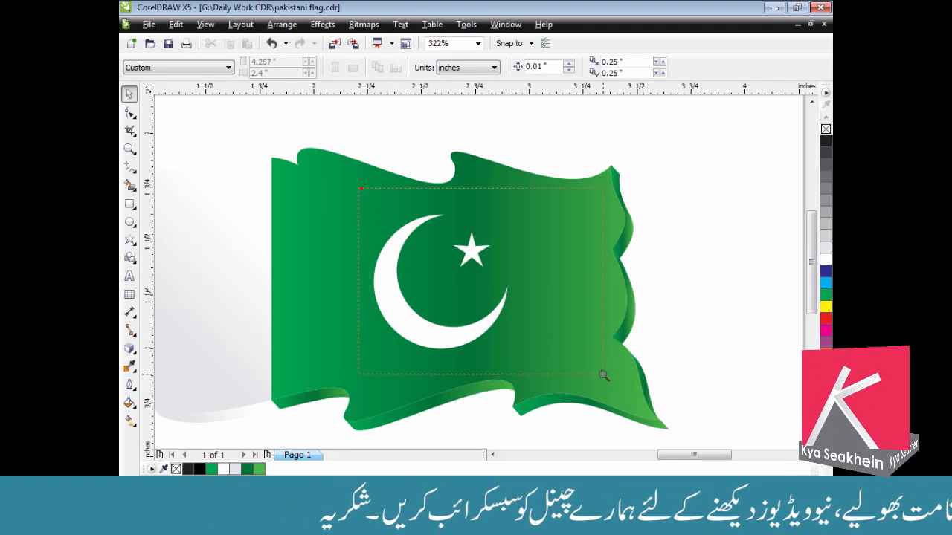
Step: Draw a straight diagonal line across the crescent's lower-right tip, about 0.12 by 0.15 in, and adjust its position and angle
left_click_drag(603, 375, 603, 375)
left_click(135, 172)
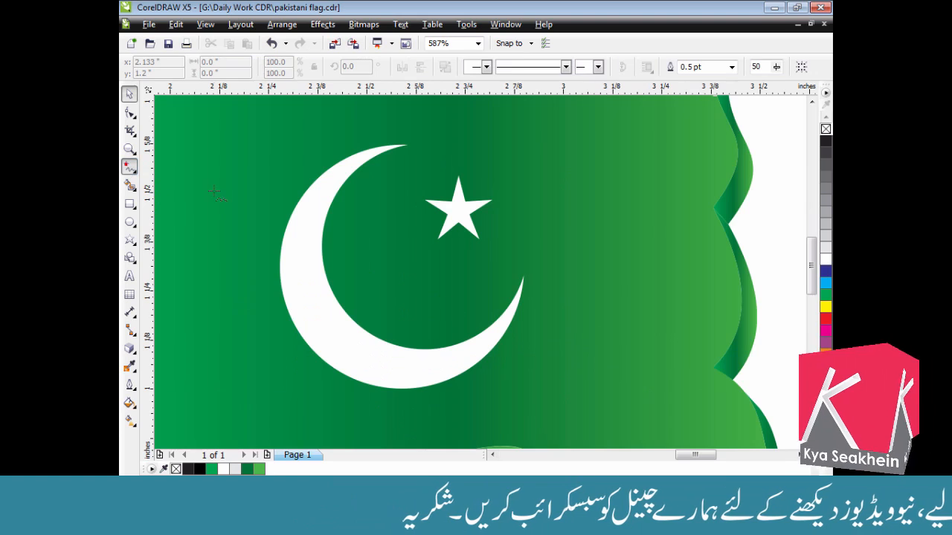
left_click(488, 286)
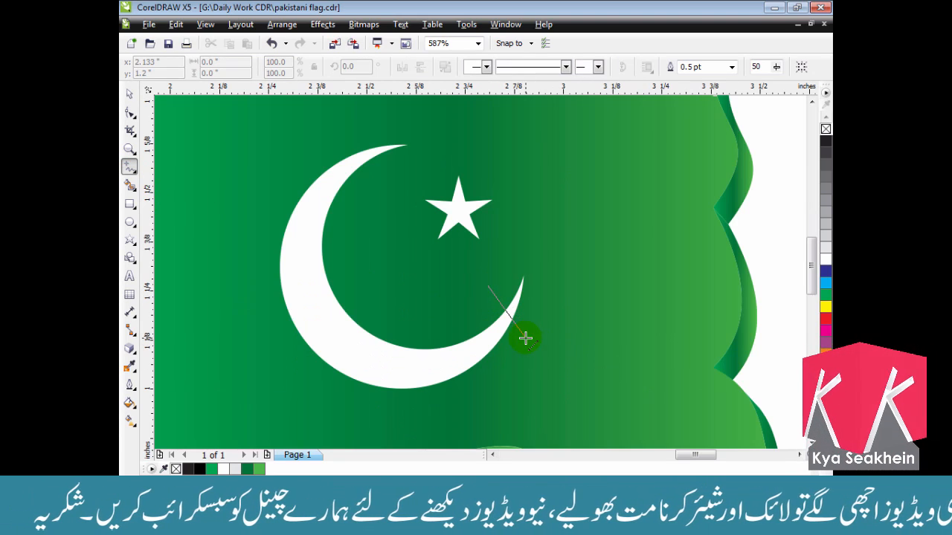
left_click(535, 346)
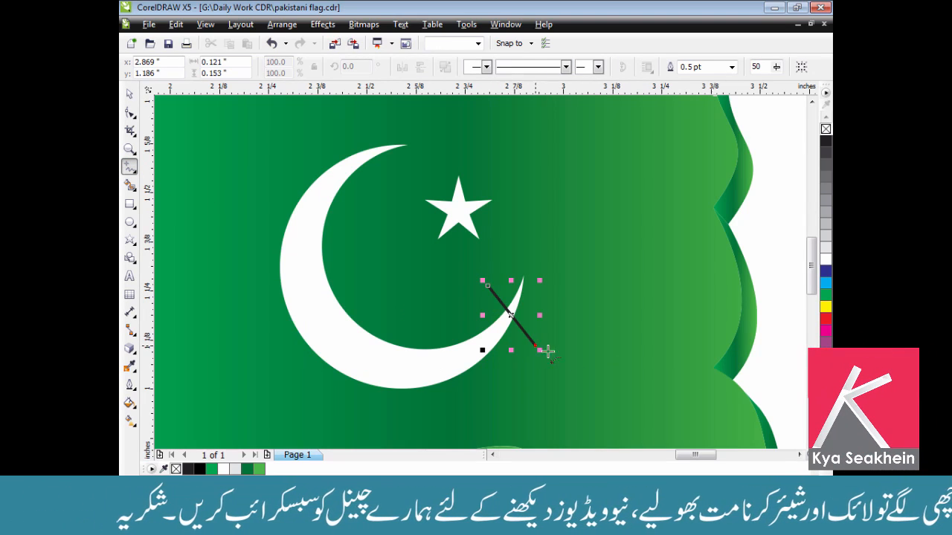
left_click(128, 95)
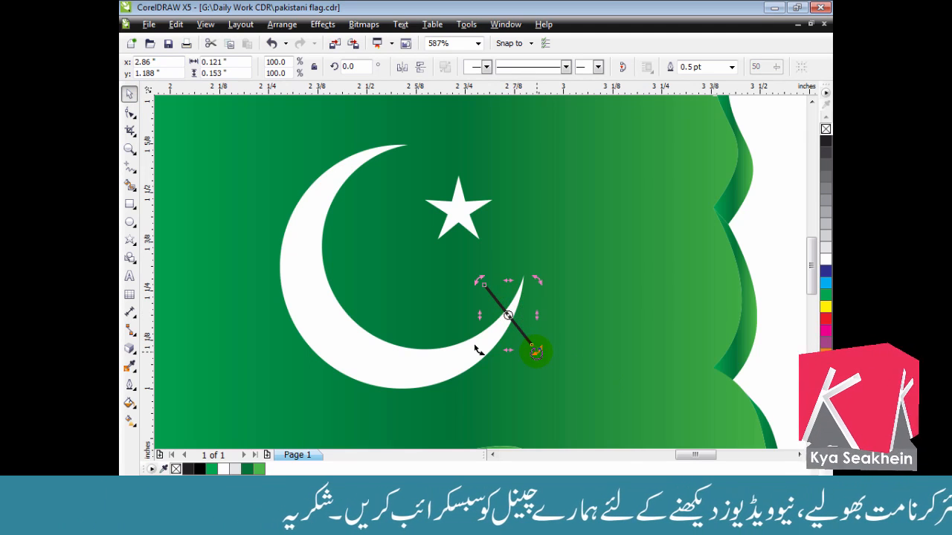
Step: Trim the crescent with the diagonal line across its tip, and delete the line
left_click(515, 299)
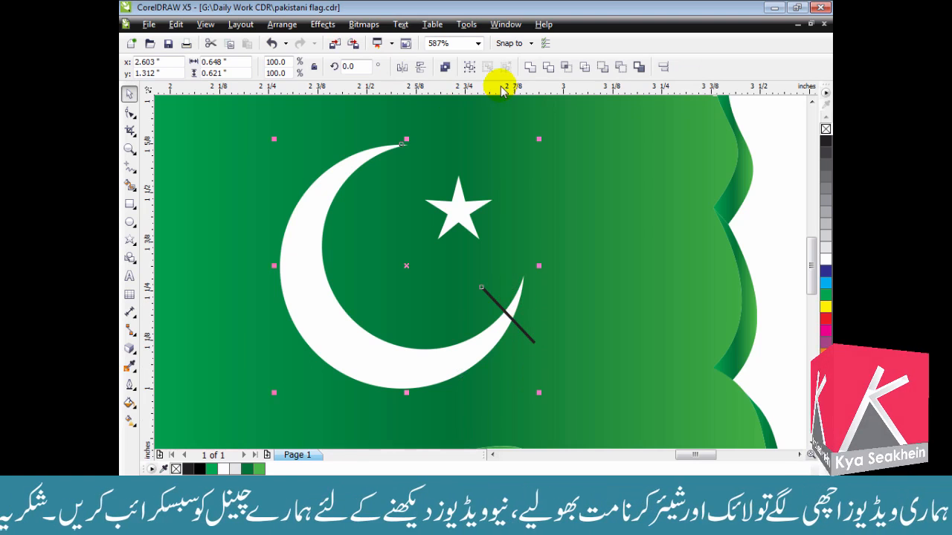
left_click(551, 67)
left_click(486, 290)
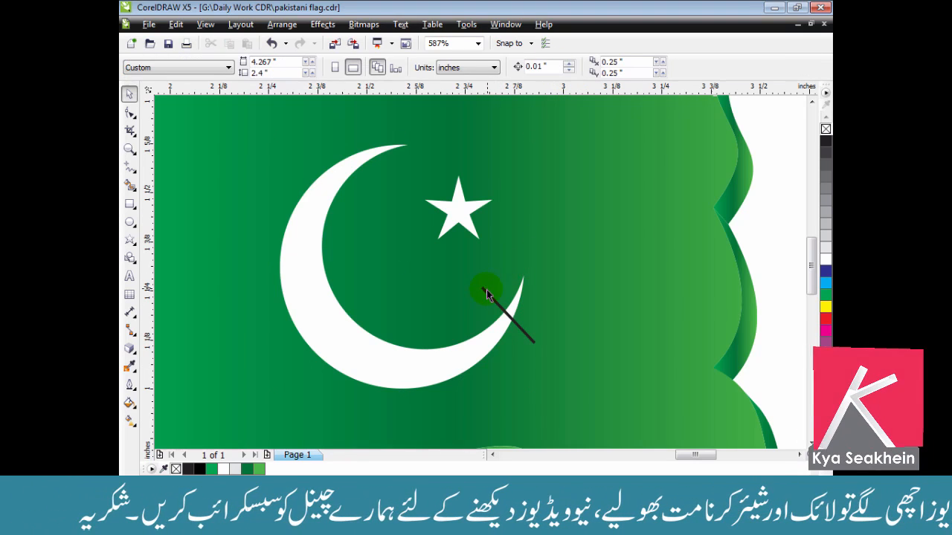
key("Delete")
Step: Break the crescent apart at the cut and shift the separated tip slightly up and left, offset from the body
left_click(513, 301)
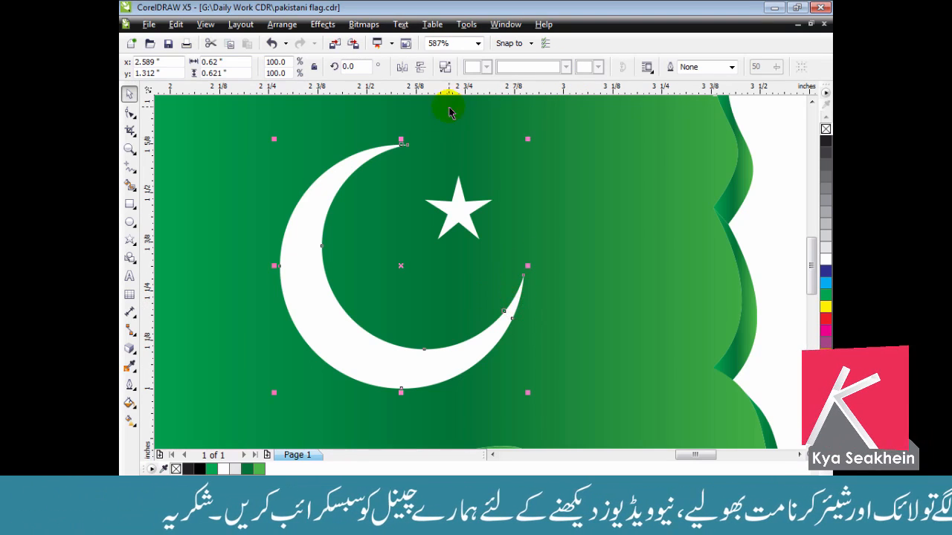
left_click(573, 241)
scroll(517, 301, "up", 3)
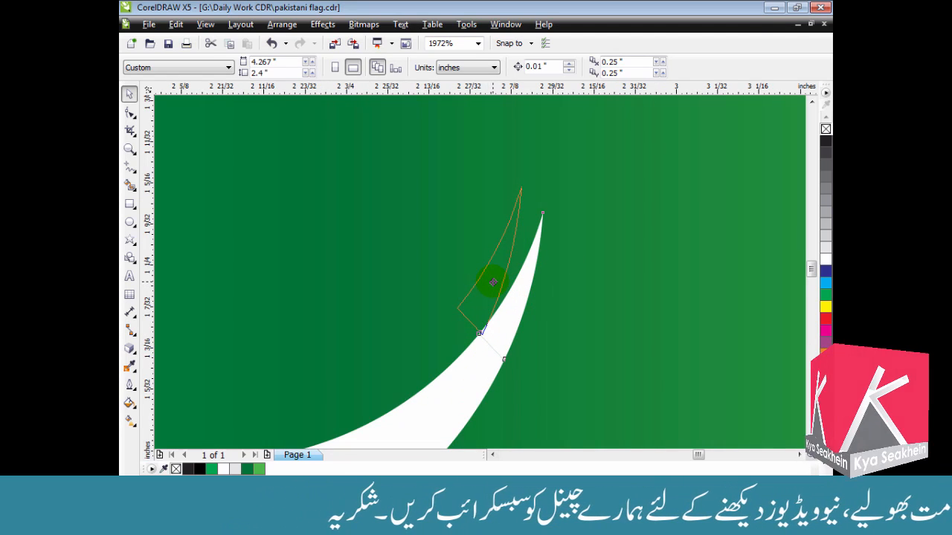
left_click_drag(490, 282, 487, 309)
left_click(564, 331)
left_click(512, 319)
scroll(512, 319, "down", 3)
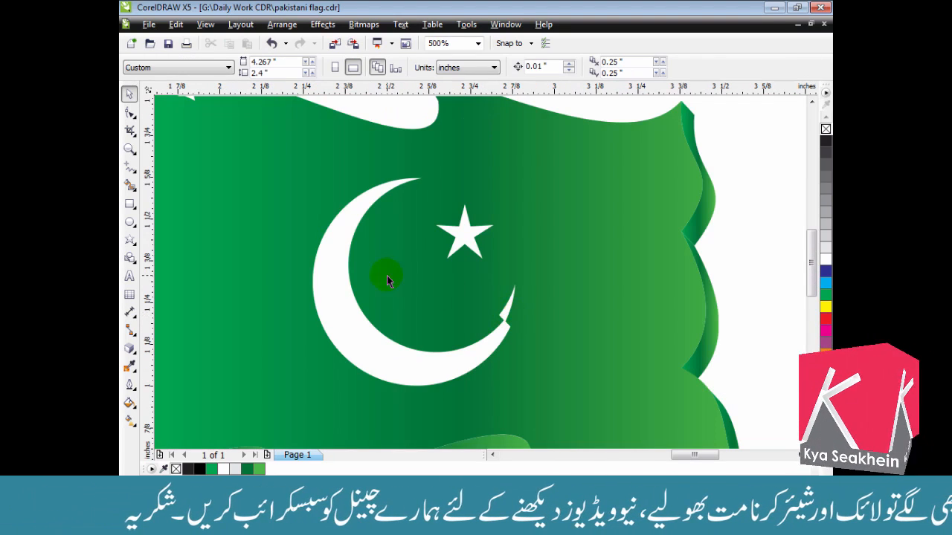
Step: Fill the crescent body, its separated tip and the star with 10% black
left_click(331, 269)
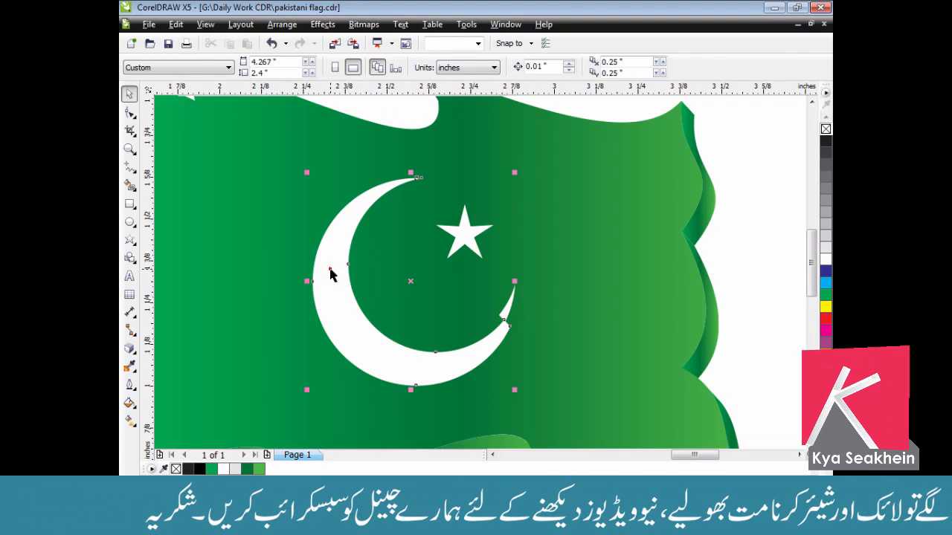
left_click(825, 245)
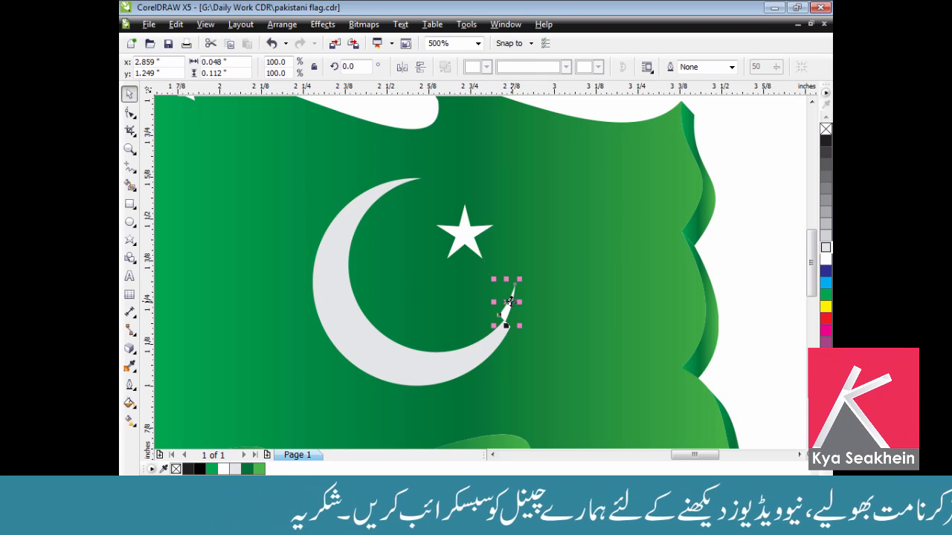
left_click(455, 233, "shift")
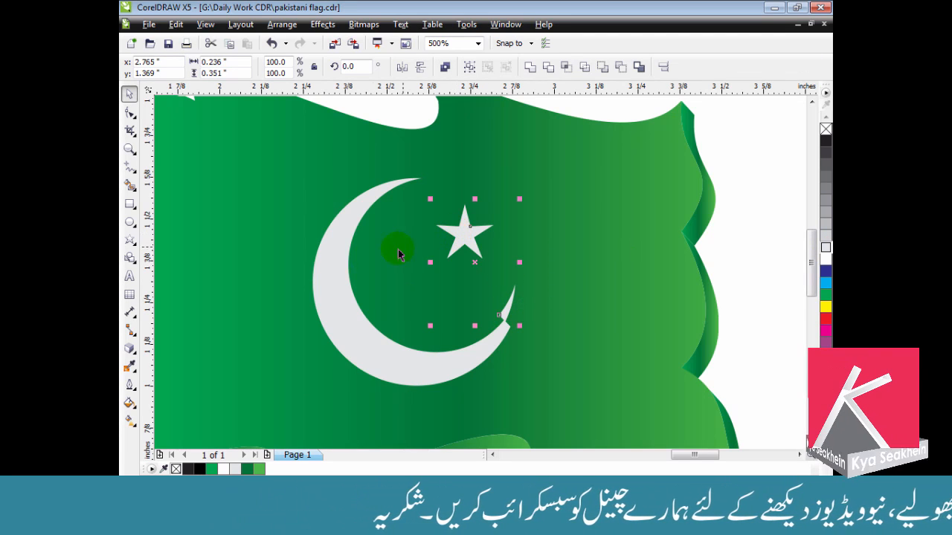
Step: Apply a custom linear fountain fill to the crescent, its tip and the star, starting at 5% black (C0 M0 Y0 K5), angled 45 degrees
left_click(332, 270)
key("F11")
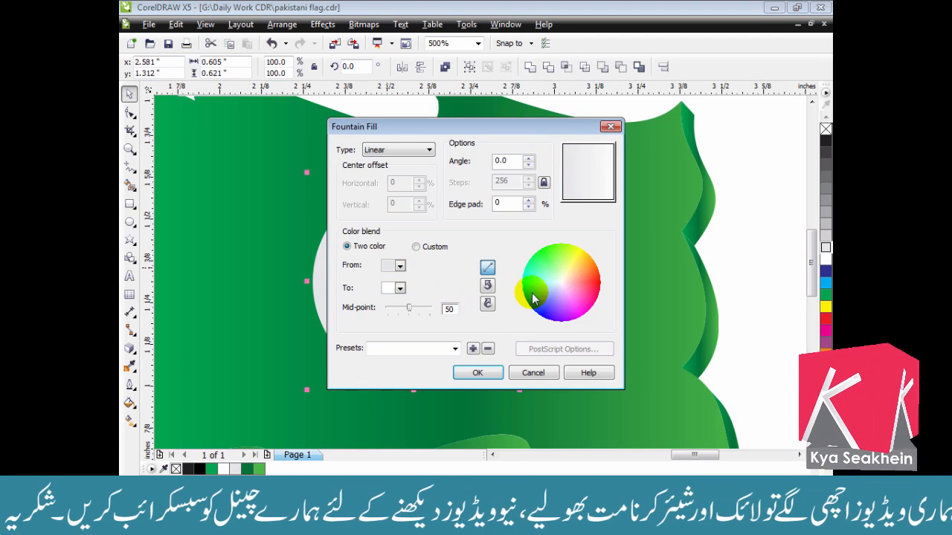
left_click(435, 247)
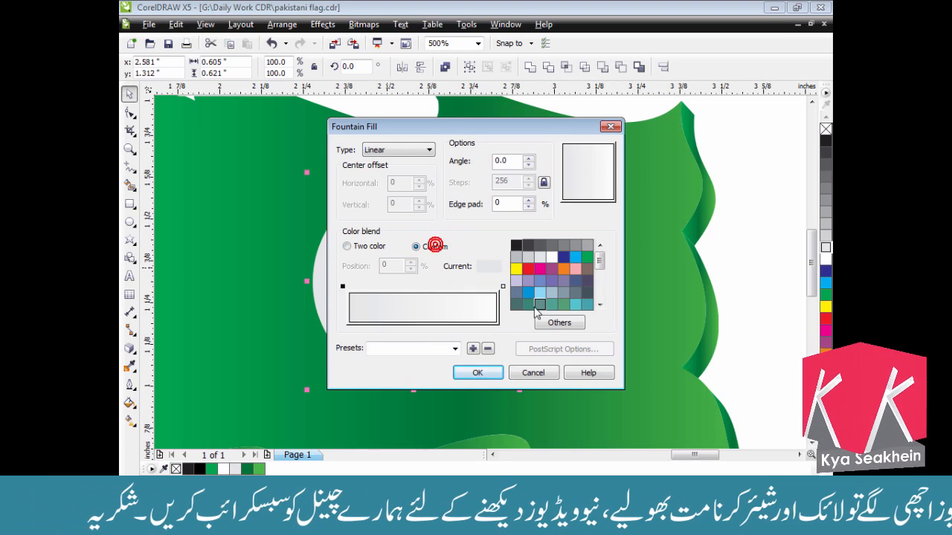
left_click(557, 321)
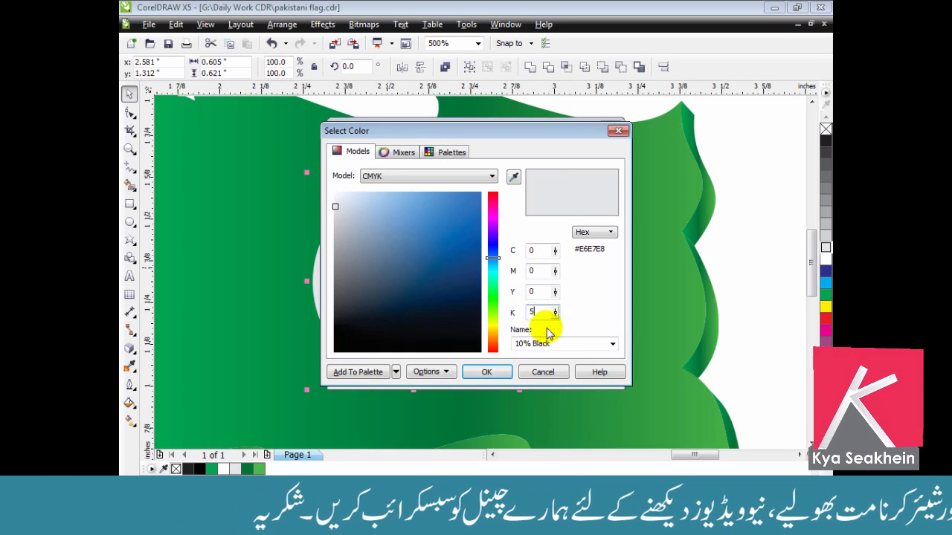
left_click(487, 372)
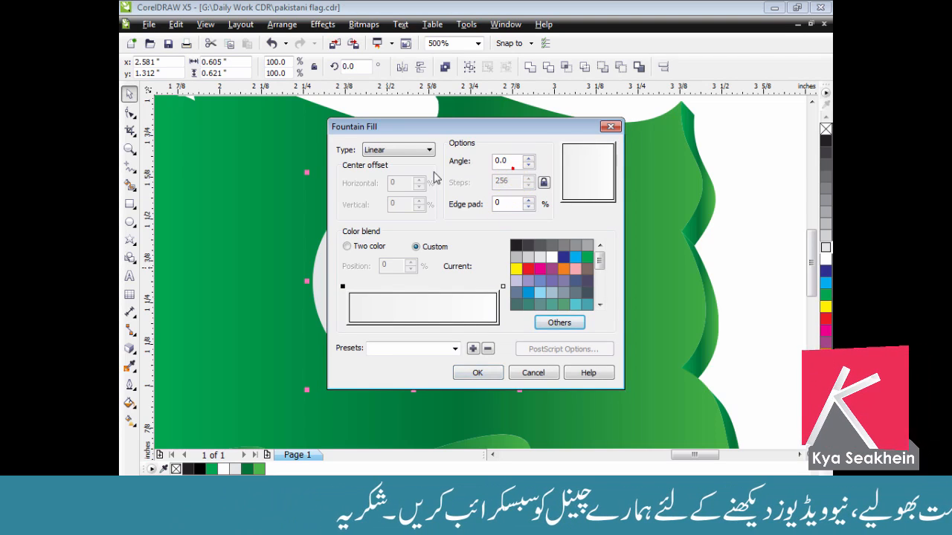
double_click(506, 159)
type("4")
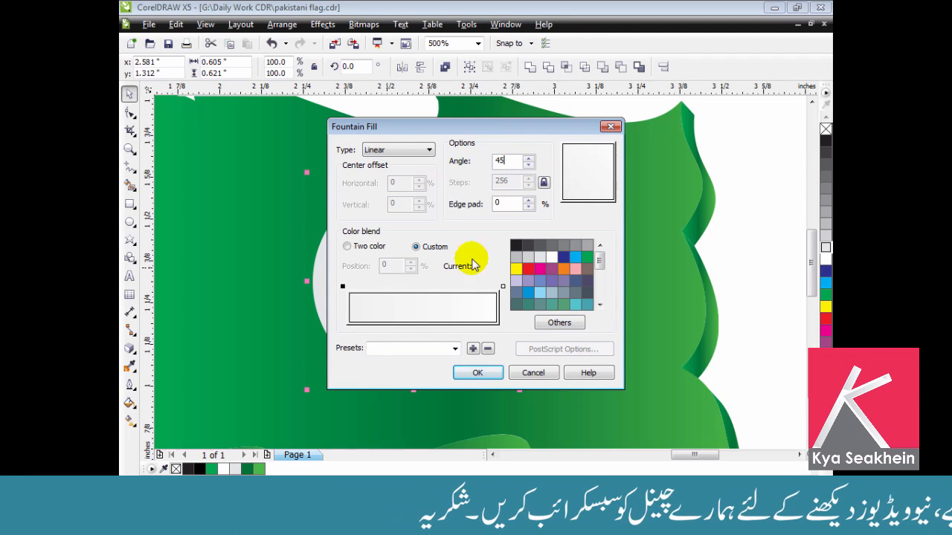
type("5")
left_click(477, 373)
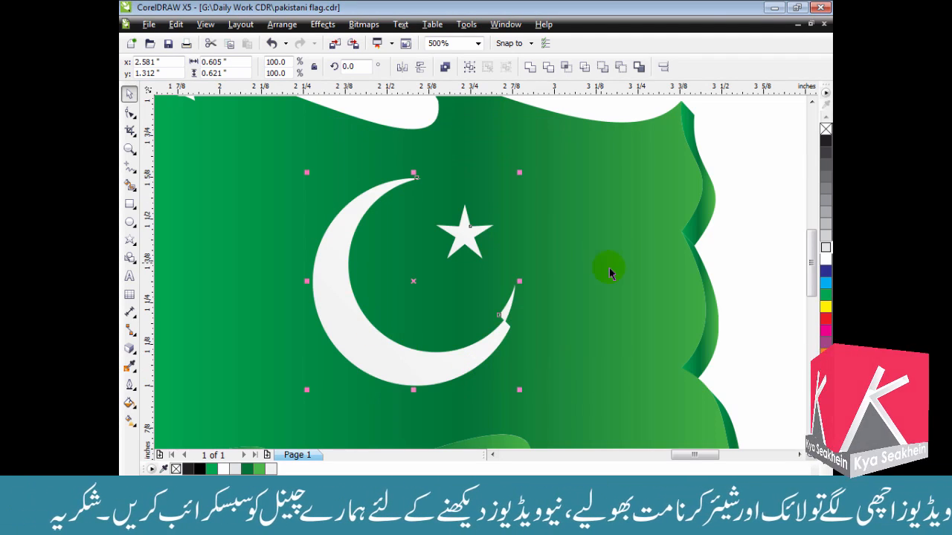
key("Escape")
Step: Change the start colour of the linear gradient on the fold strip under the white band to a darker light grey
scroll(615, 271, "down", 5)
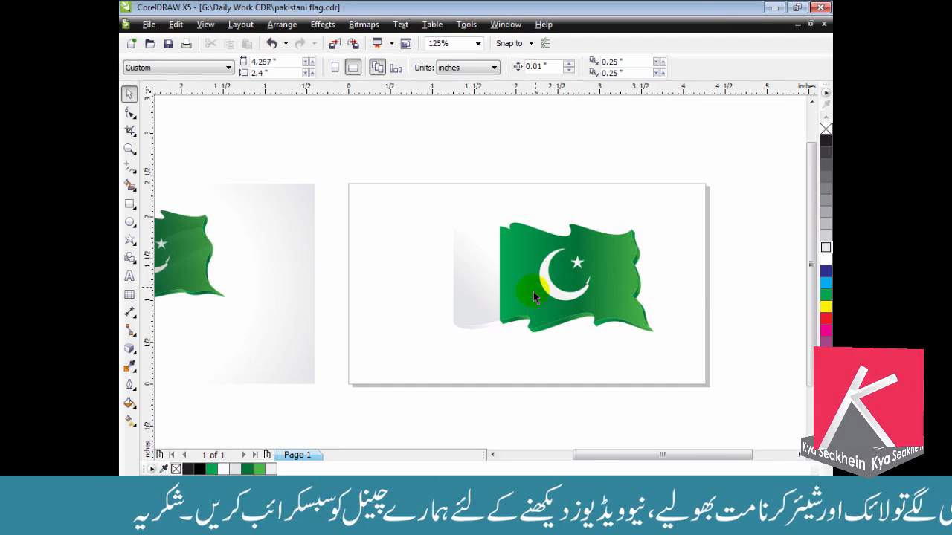
key("z")
left_click_drag(392, 239, 675, 395)
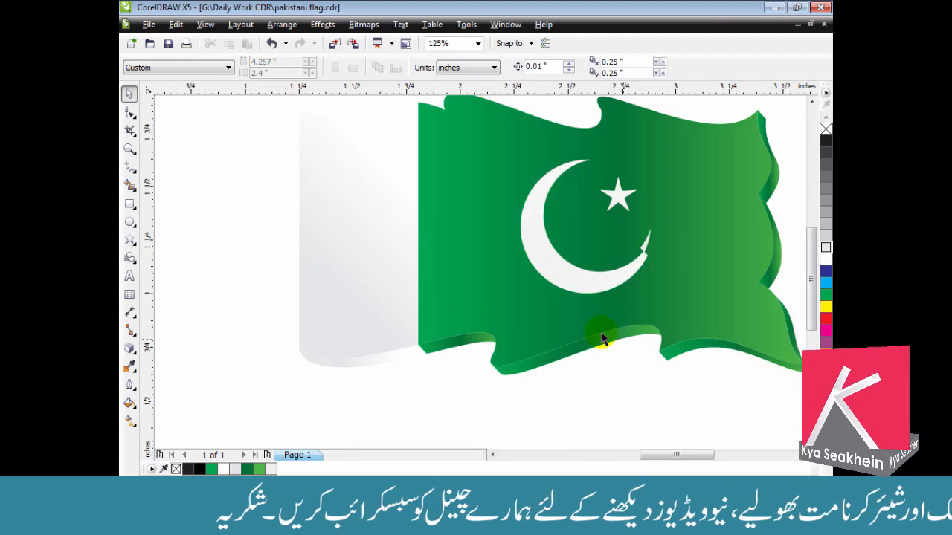
scroll(408, 342, "up", 3)
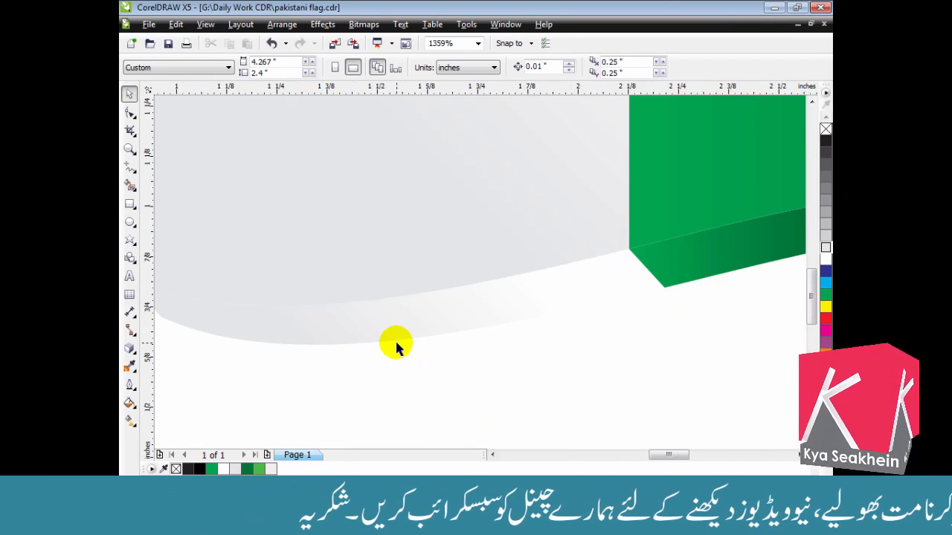
scroll(395, 341, "down", 2)
left_click(383, 340)
left_click(382, 340, "alt")
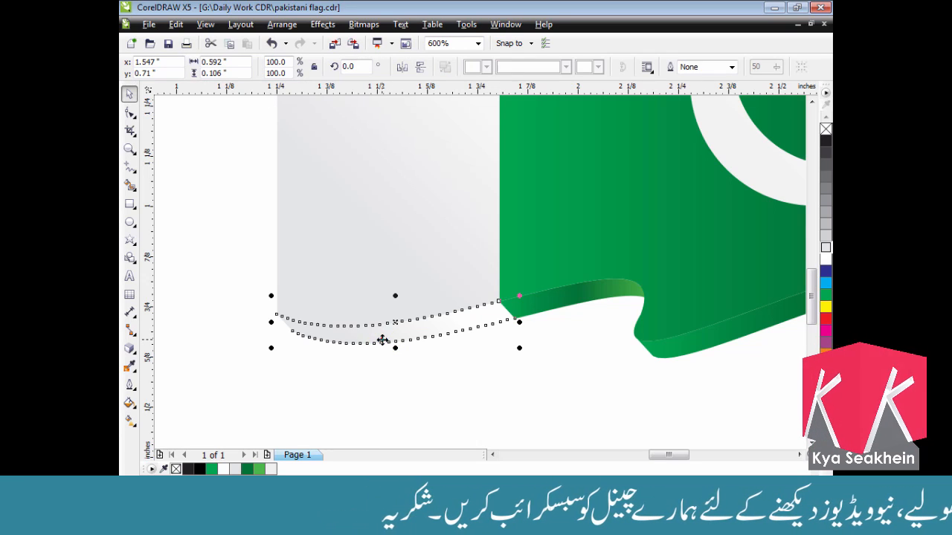
key("F11")
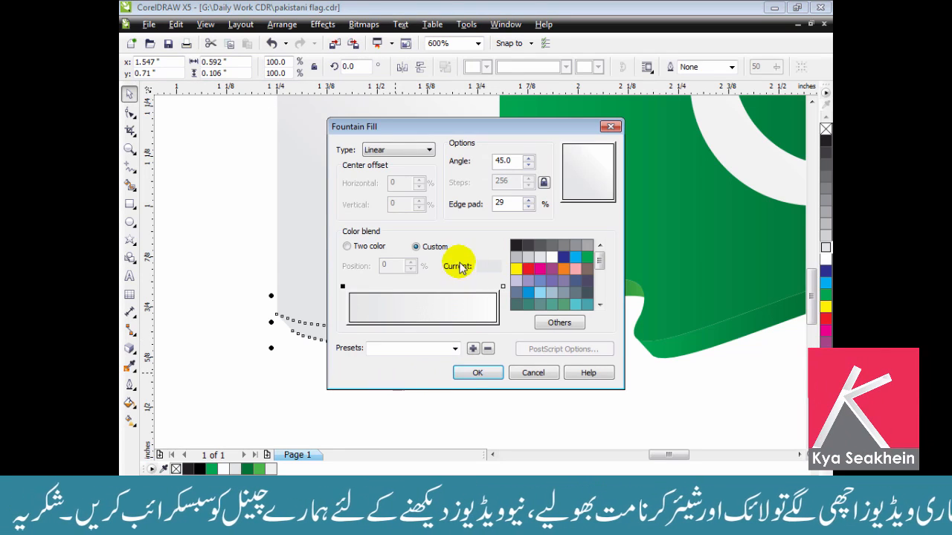
left_click(528, 258)
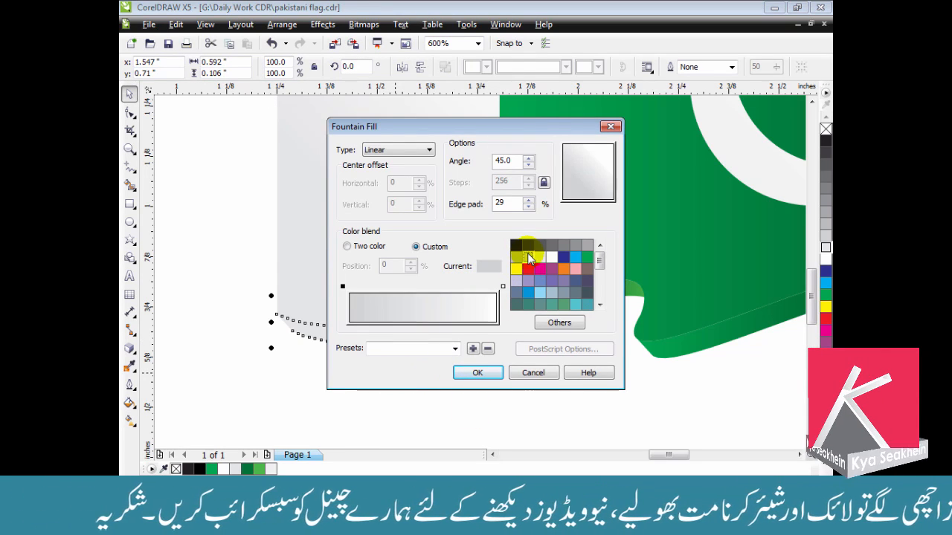
left_click(477, 372)
left_click(534, 384)
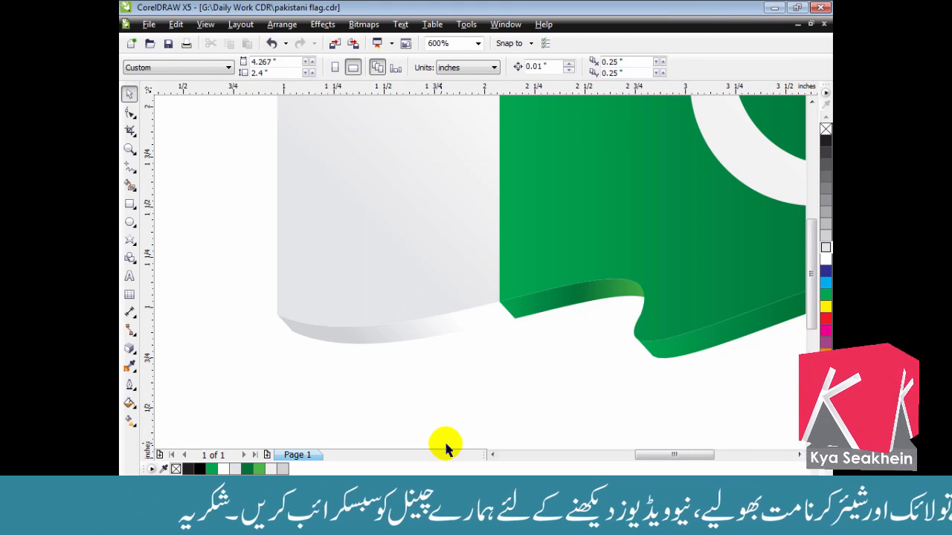
Step: Draw a straight vertical pole line about 2.03 in tall along the white band's outer edge, extending above and below the flag
key("shift+F4")
key("z")
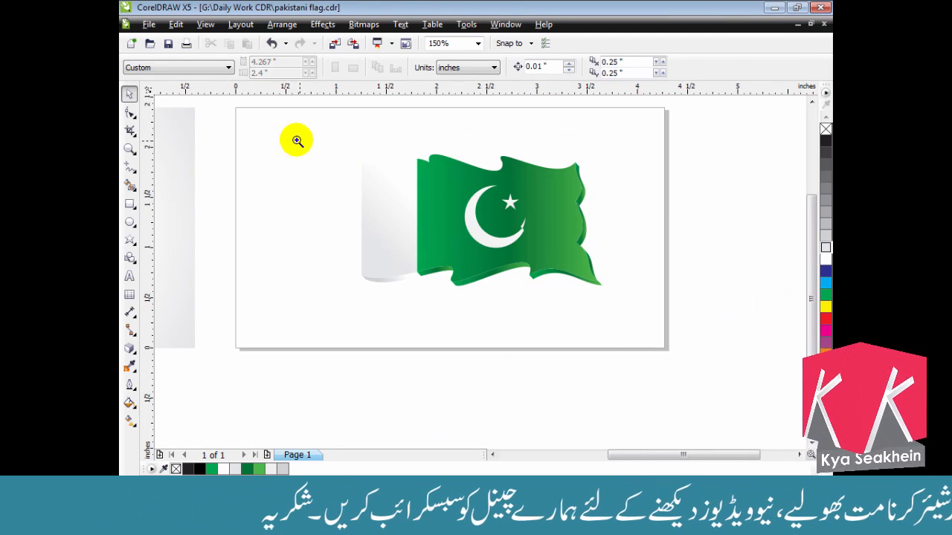
left_click_drag(595, 304, 650, 374)
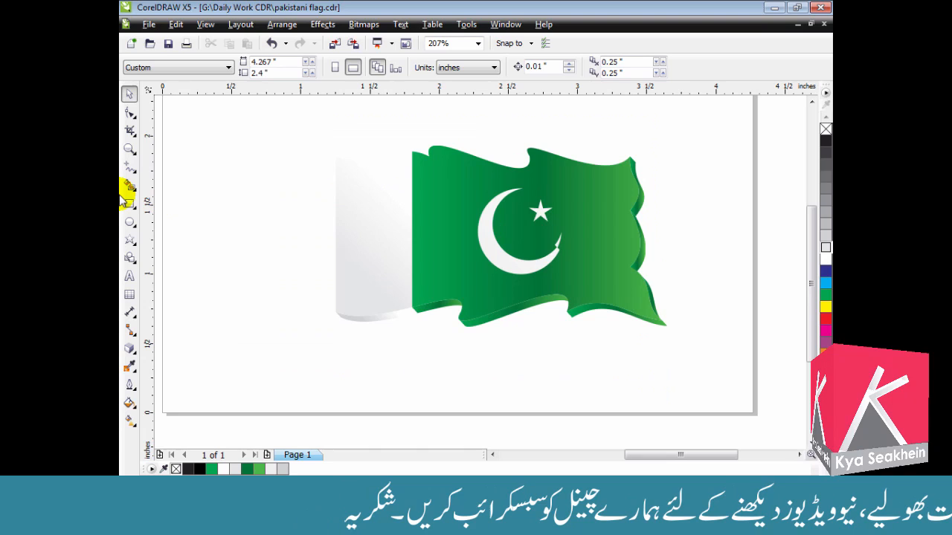
left_click(131, 170)
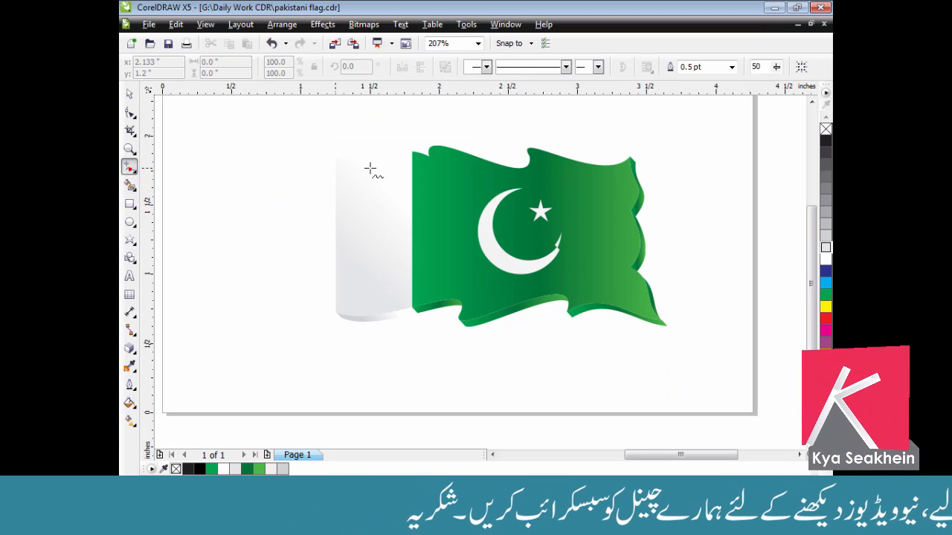
left_click(335, 115)
left_click(334, 397)
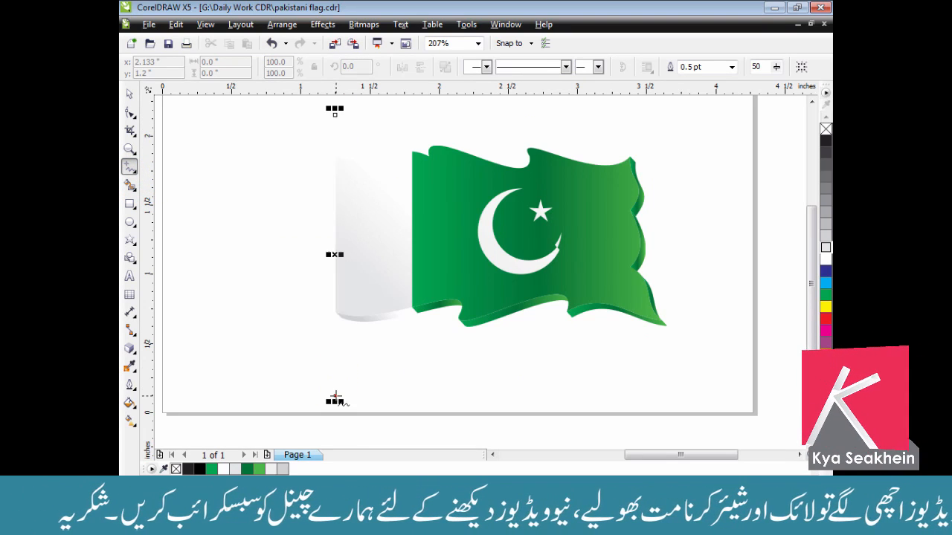
left_click(129, 95)
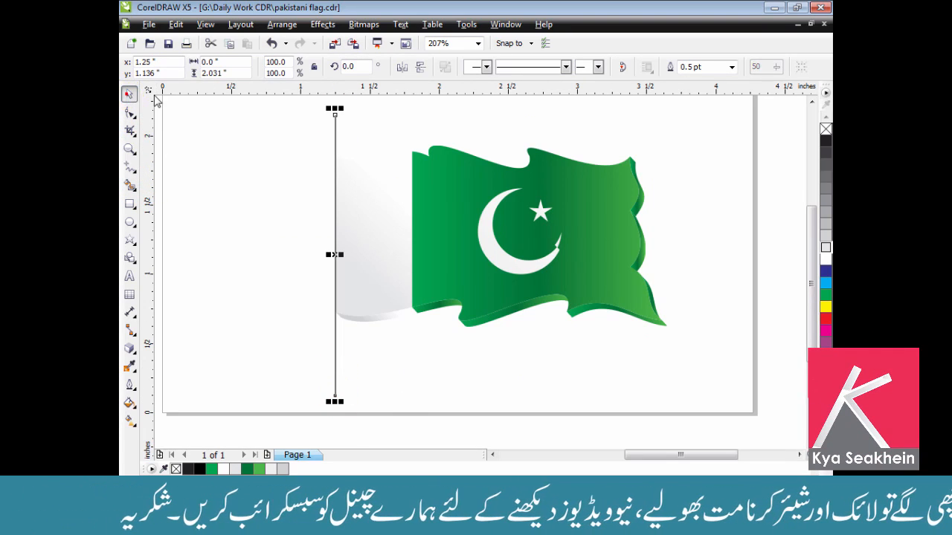
left_click(361, 181, "shift")
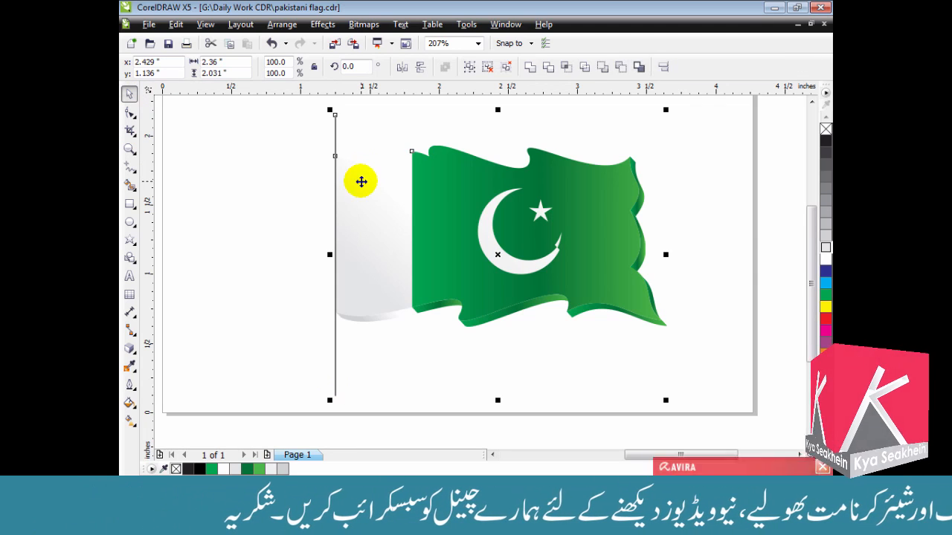
key("Escape")
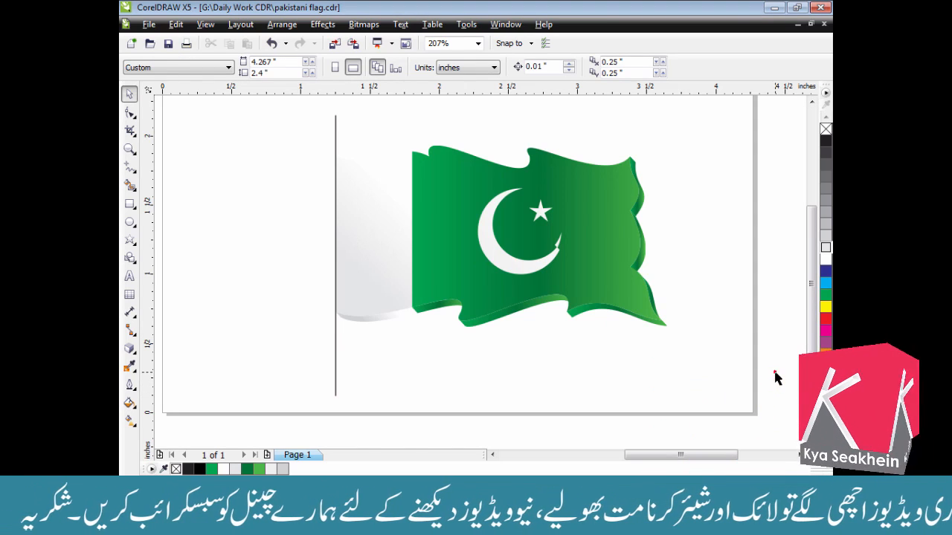
Step: Set the vertical pole line's outline width to 3 pt
left_click(336, 366)
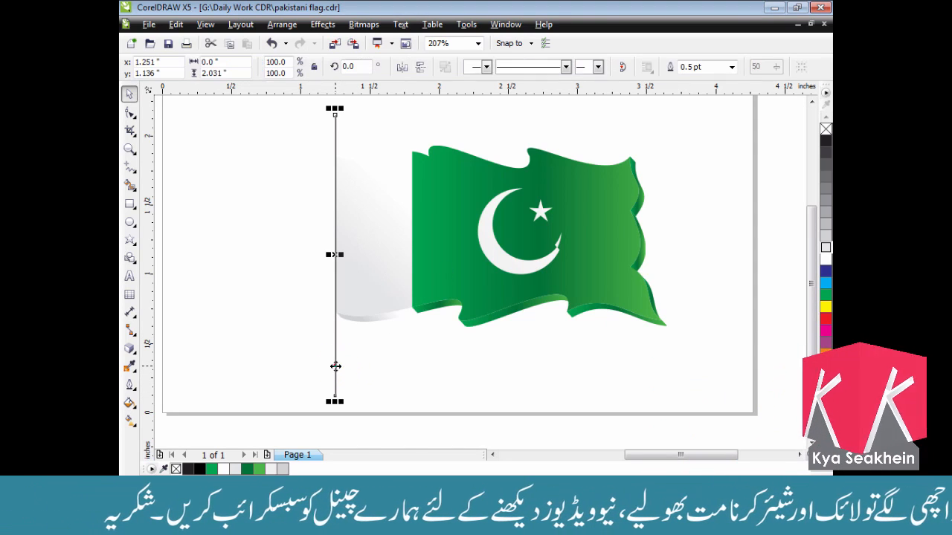
key("F12")
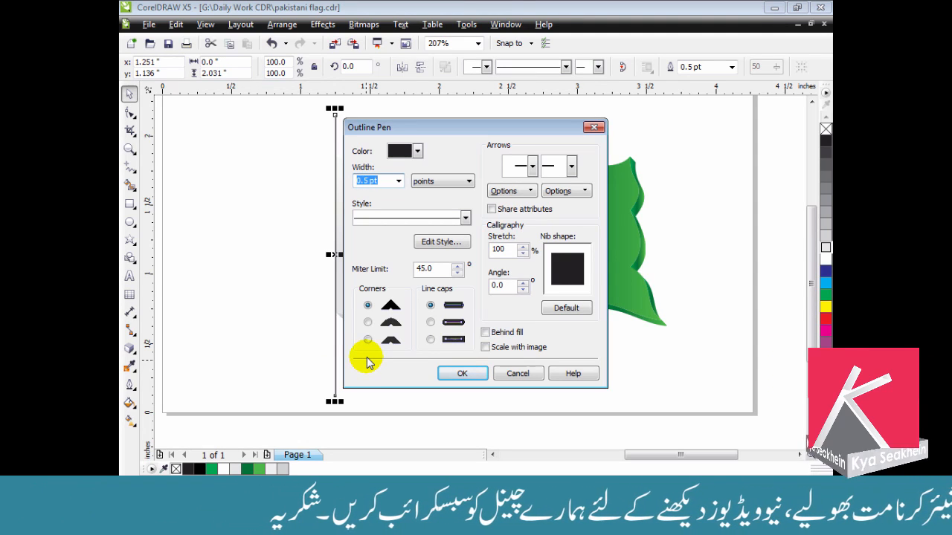
key("Return")
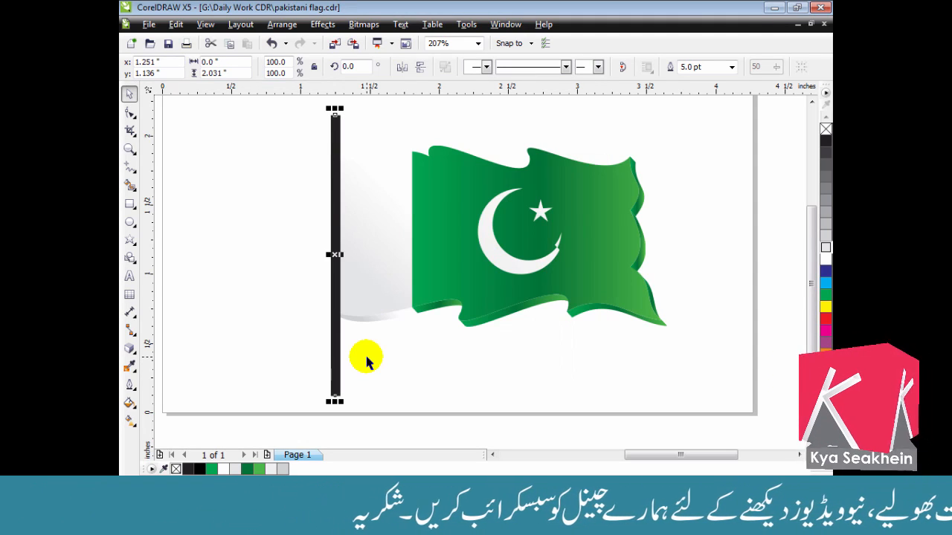
key("F12")
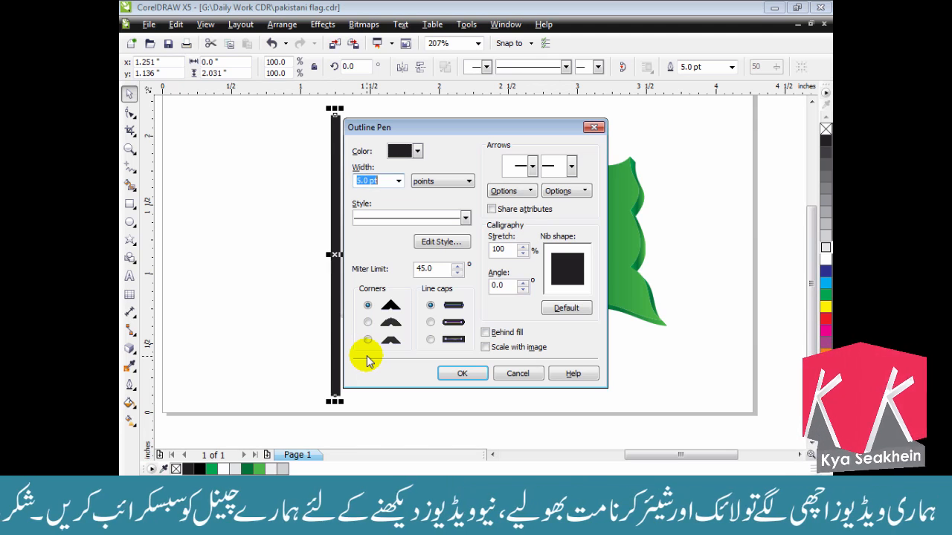
type("3")
key("Return")
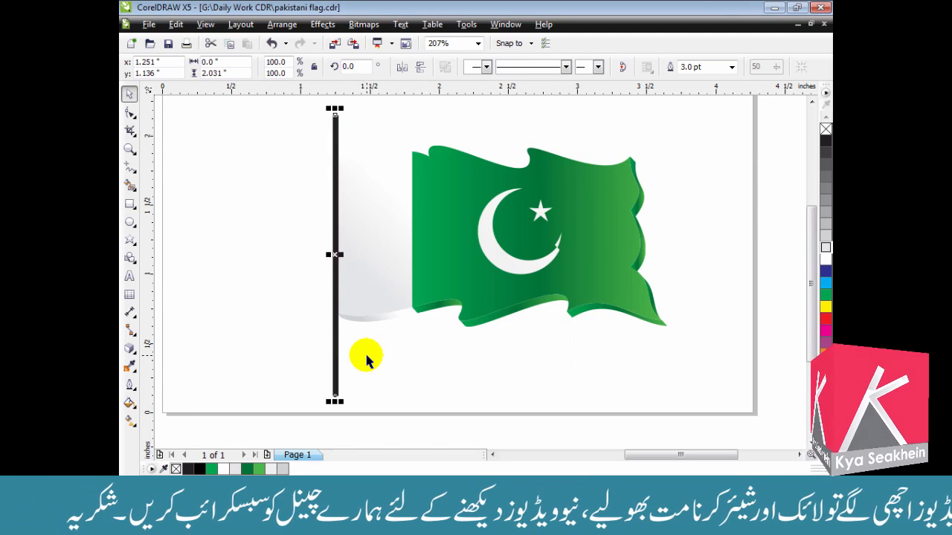
left_click(533, 384)
Step: Select all the flag pieces without the pole and move them slightly up along it
key("F3")
key("F2")
left_click_drag(317, 134, 651, 341)
left_click_drag(386, 365, 361, 358)
left_click_drag(475, 273, 475, 259)
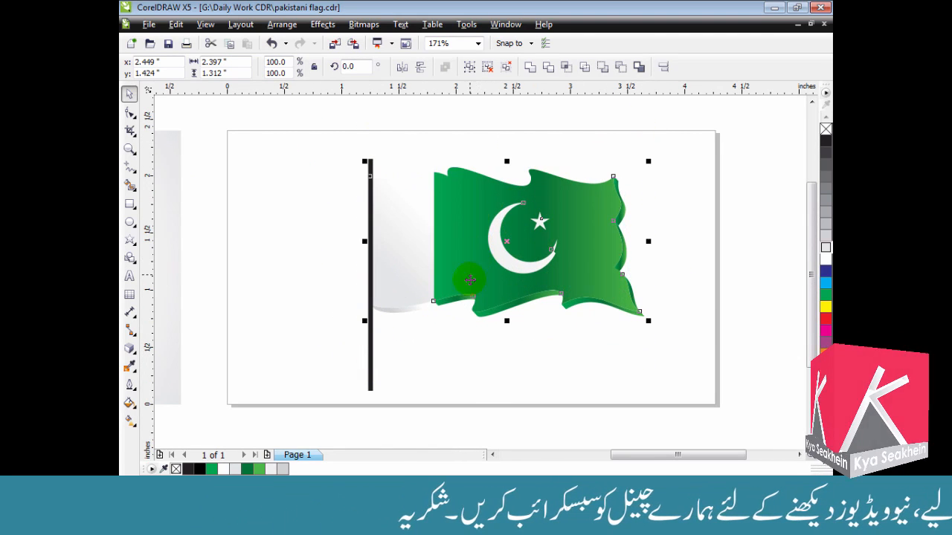
Step: Stretch the pole line upward to a height of about 2.12 in
left_click(376, 166)
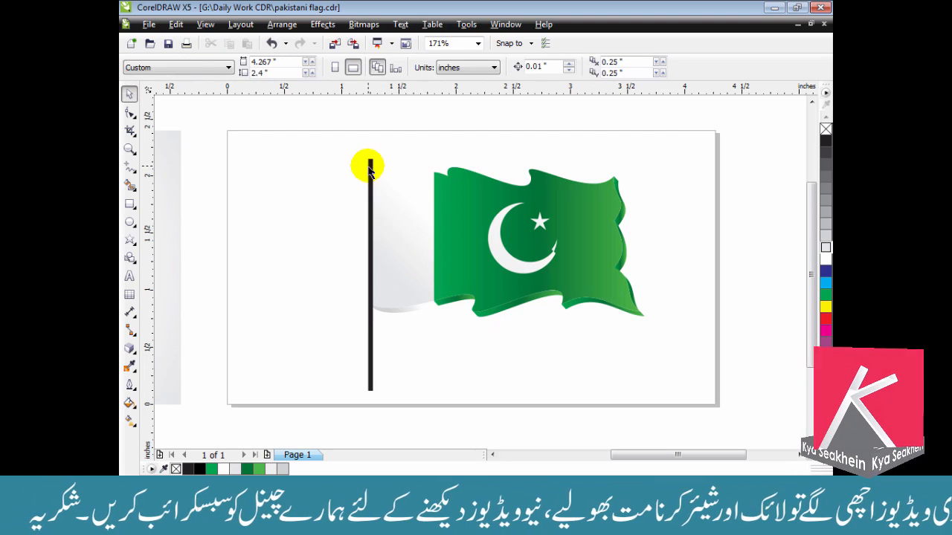
left_click(370, 157)
left_click_drag(368, 154, 368, 141)
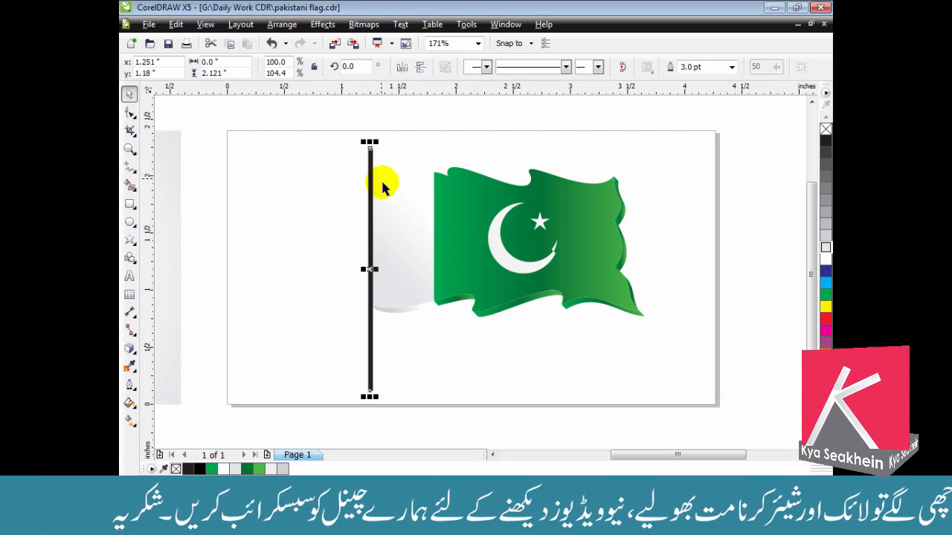
Step: Duplicate the pole line in place and give the copy a white 0.5 pt outline
key("F2")
left_click_drag(329, 237, 467, 331)
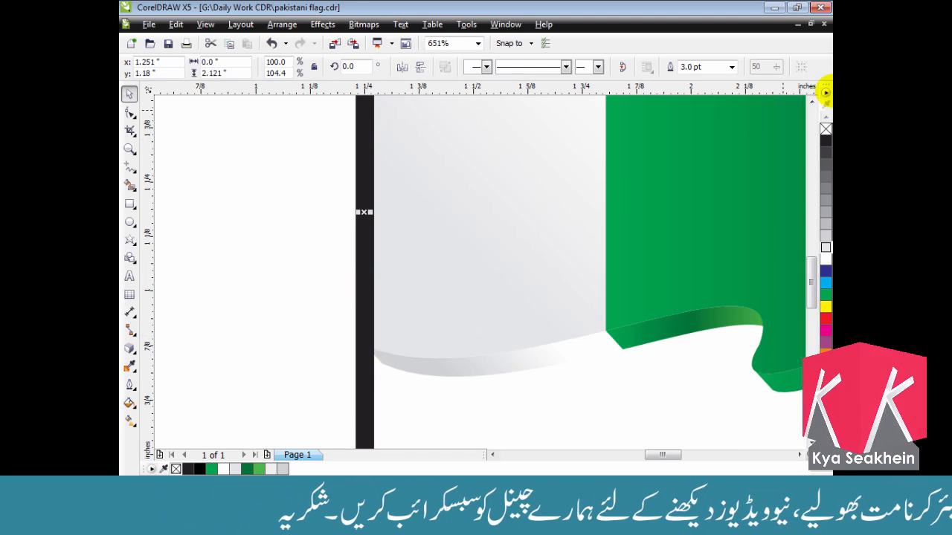
right_click(824, 130)
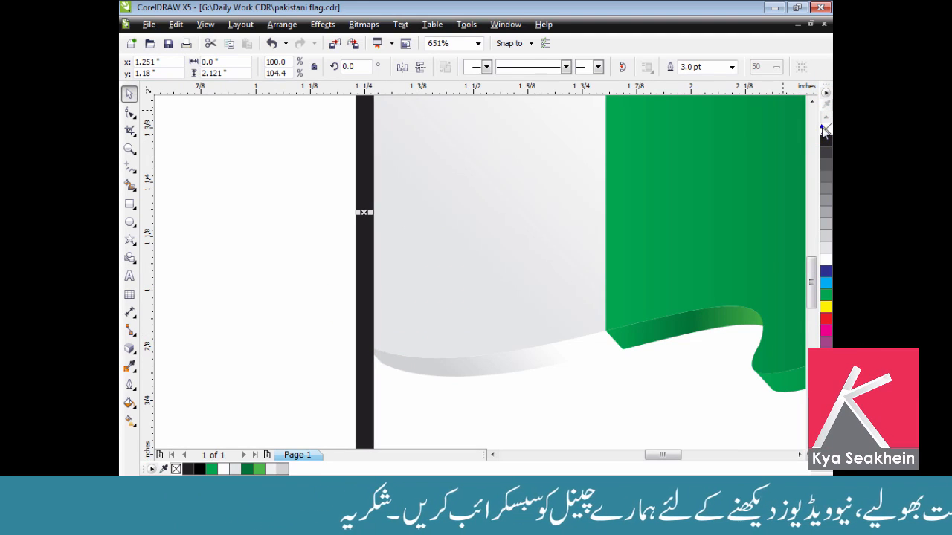
right_click(825, 260)
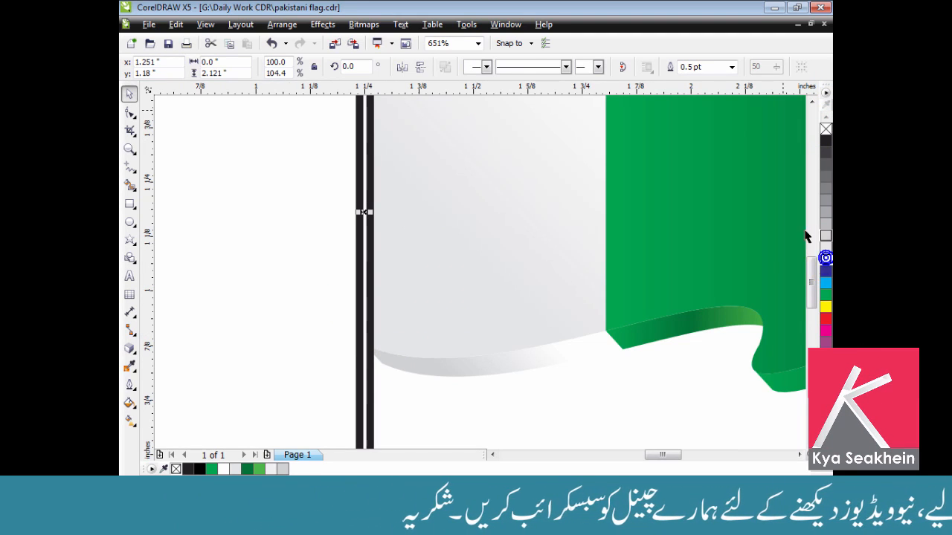
Step: Blend the thin white line with the thick black pole line in 20 steps to shade the pole like a metal tube
left_click(138, 355)
left_click(165, 402)
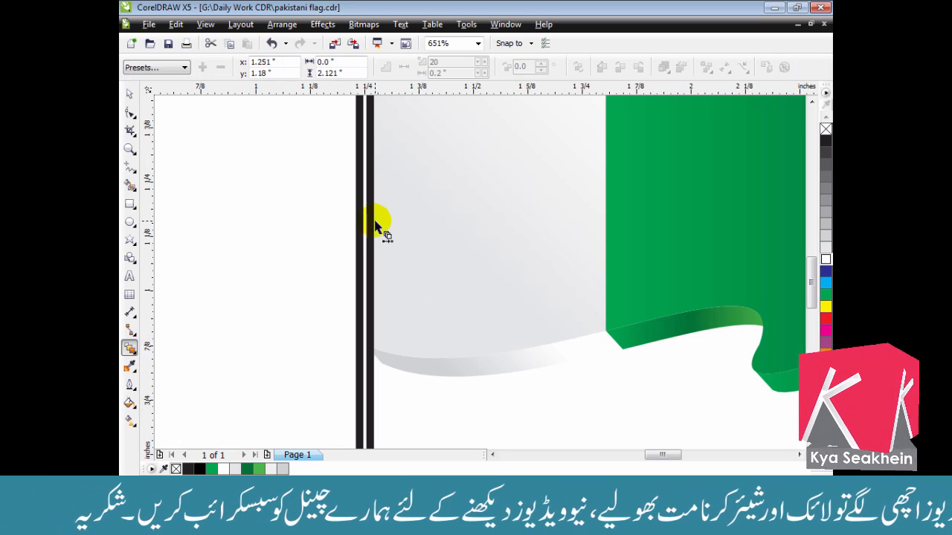
left_click_drag(364, 225, 370, 216)
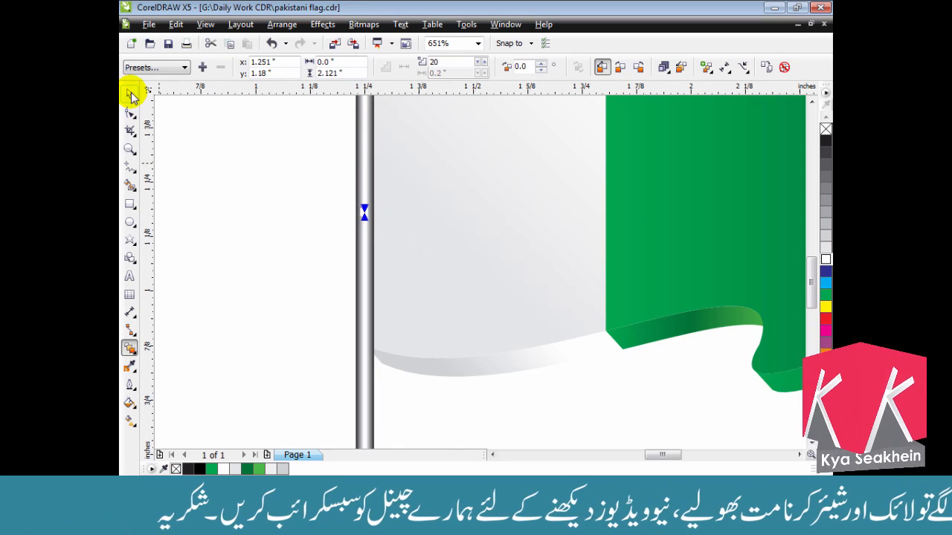
key("space")
scroll(446, 197, "down", 6)
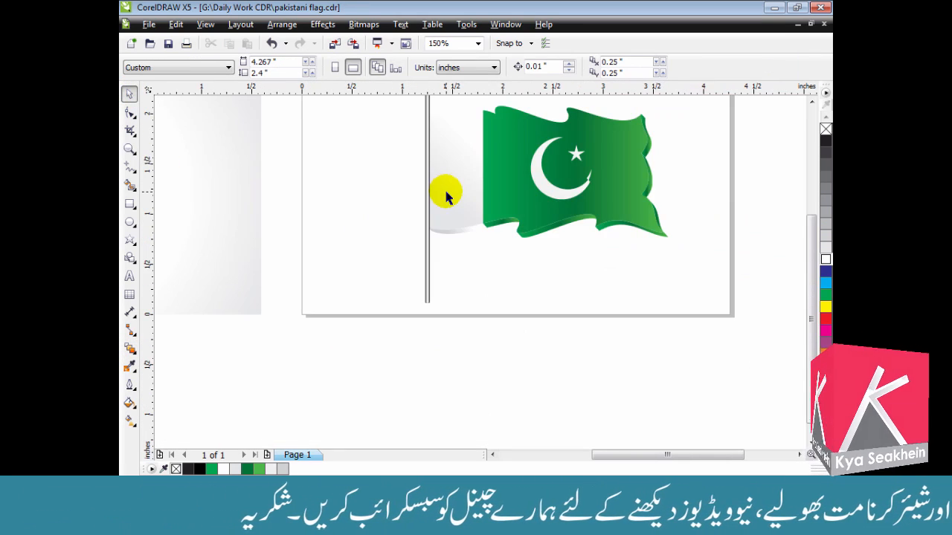
key("z")
left_click_drag(409, 124, 508, 183)
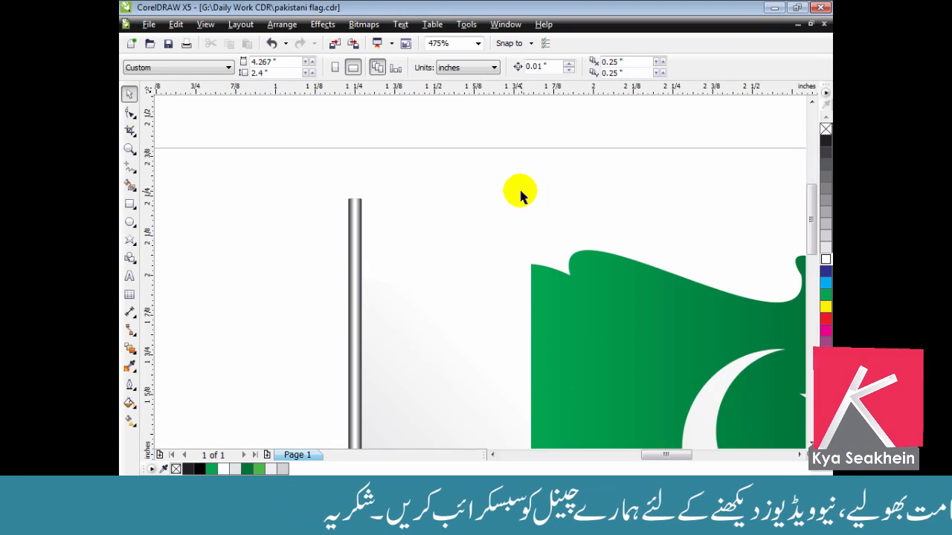
Step: Draw a thin ellipse about 0.047 by 0.01 in across the pole's top end, centre it and fill it black
left_click_drag(443, 257, 443, 257)
left_click(130, 221)
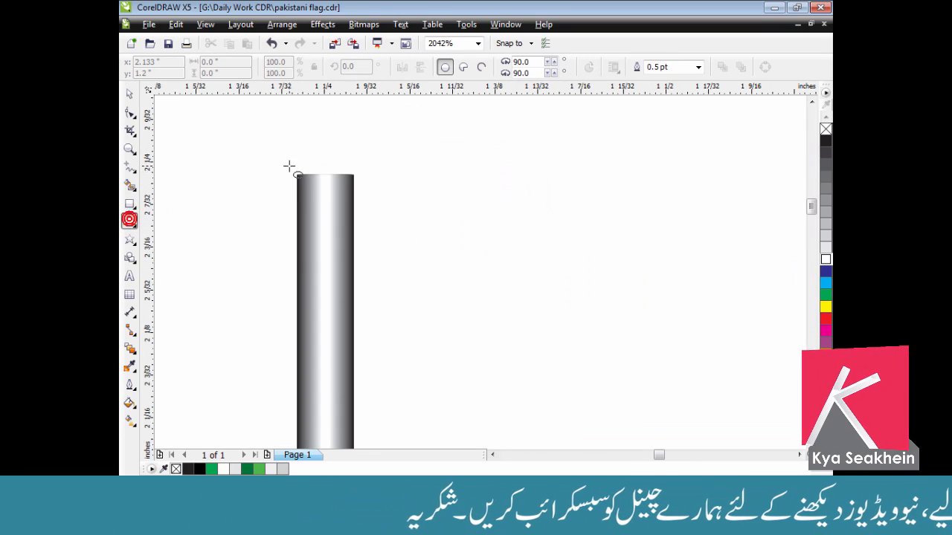
left_click_drag(290, 167, 361, 185)
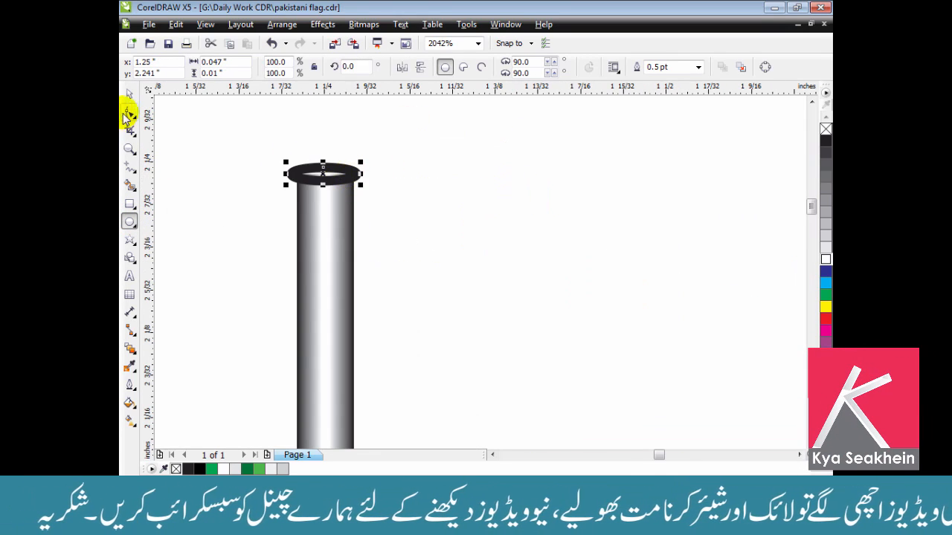
left_click(130, 94)
left_click(308, 204)
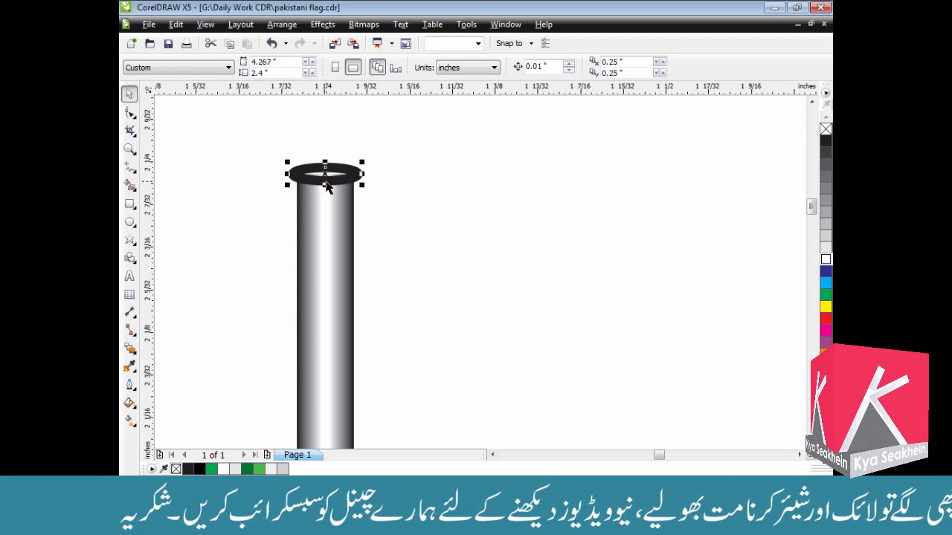
left_click_drag(297, 179, 300, 179)
Step: Place a copy of the black top cap at the pole's bottom end, aligned with the pole
scroll(374, 161, "down", 5)
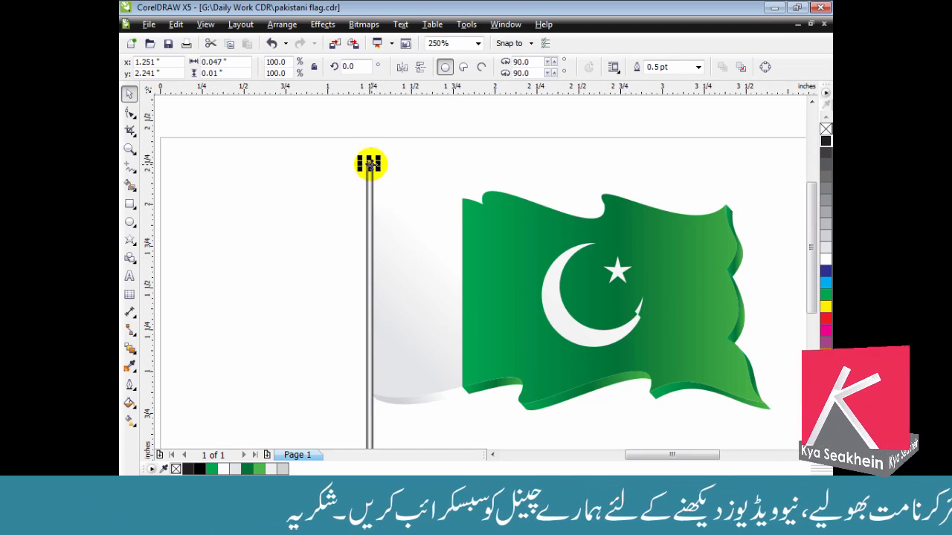
left_click_drag(417, 383, 419, 430)
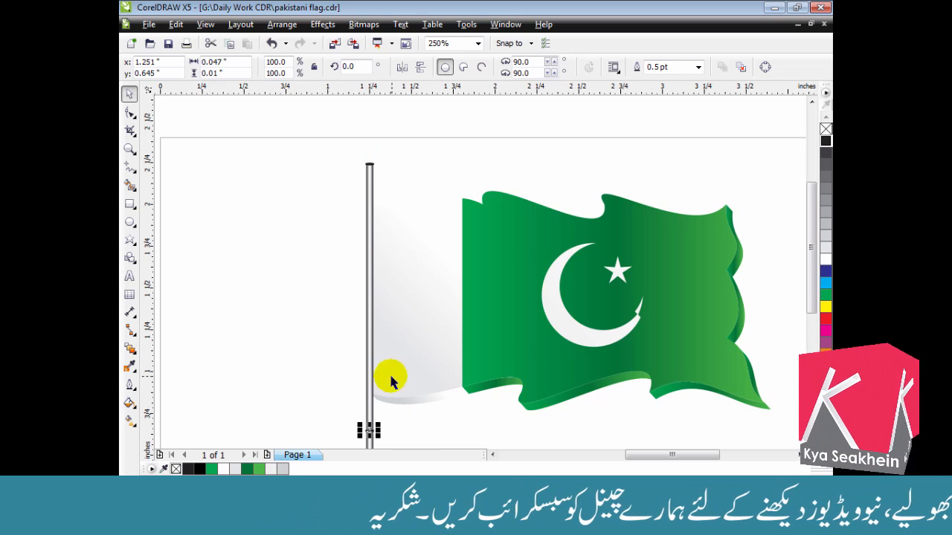
left_click(367, 384)
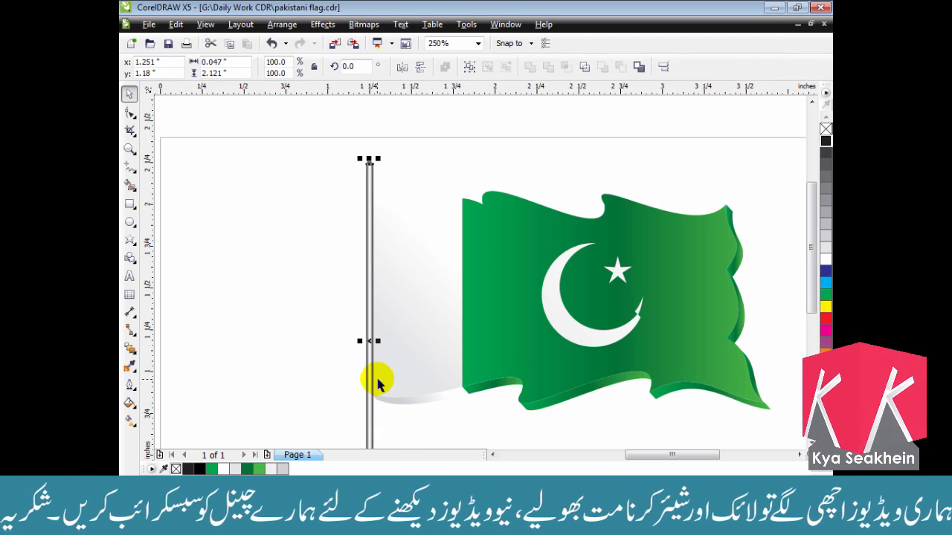
key("Escape")
key("F3")
key("F2")
left_click_drag(352, 420, 422, 438)
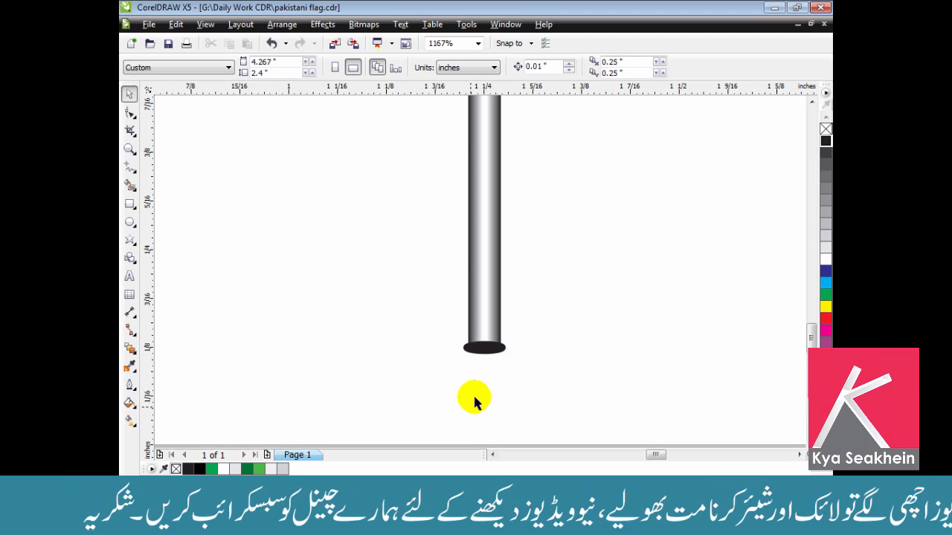
left_click(495, 347)
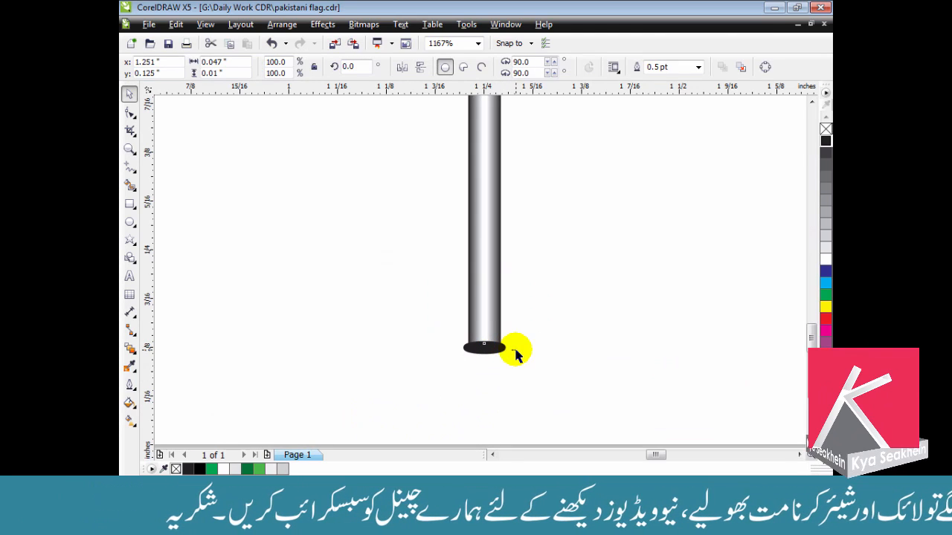
left_click(508, 355)
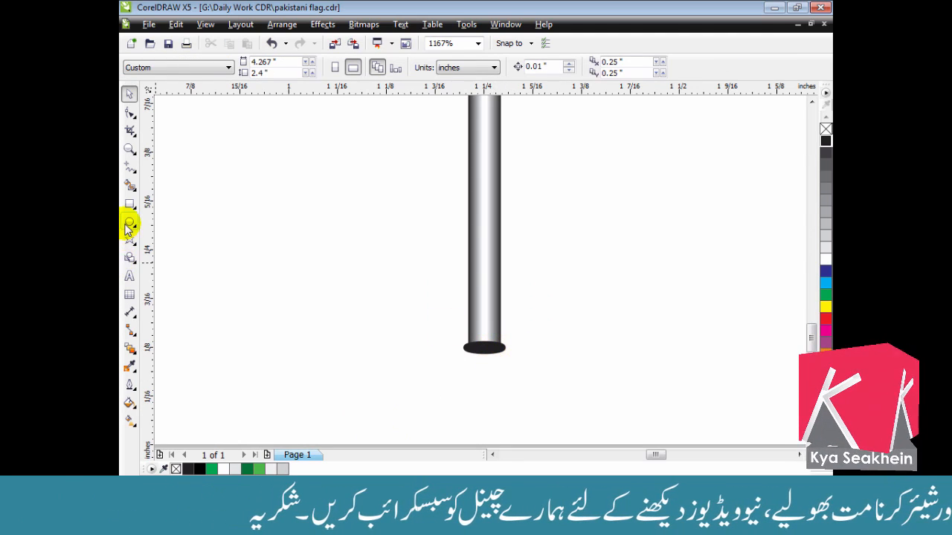
Step: Draw a base ellipse about 0.265 by 0.04 in at the pole's foot and centre it around the small bottom ellipse
left_click(128, 223)
left_click_drag(379, 346, 590, 381)
left_click(130, 95)
key("space")
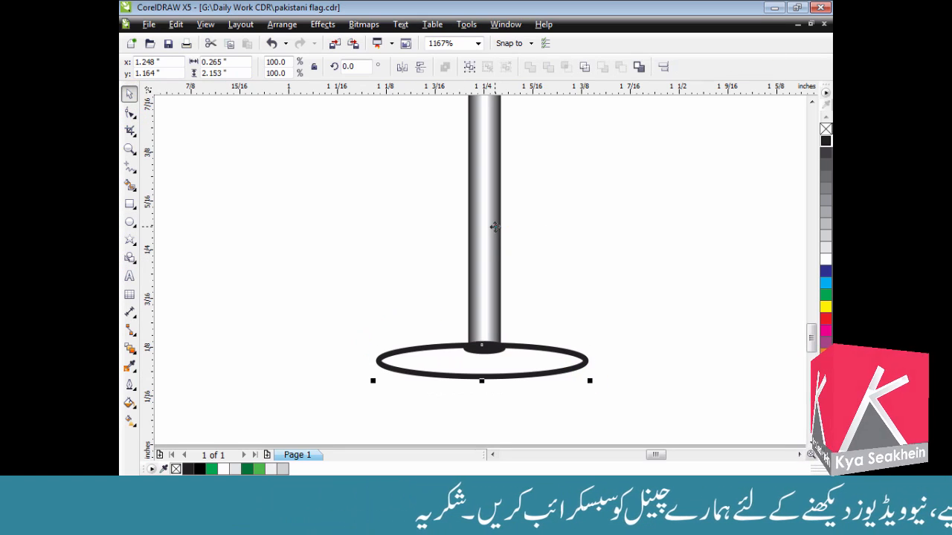
left_click(548, 360)
left_click_drag(548, 352, 548, 342)
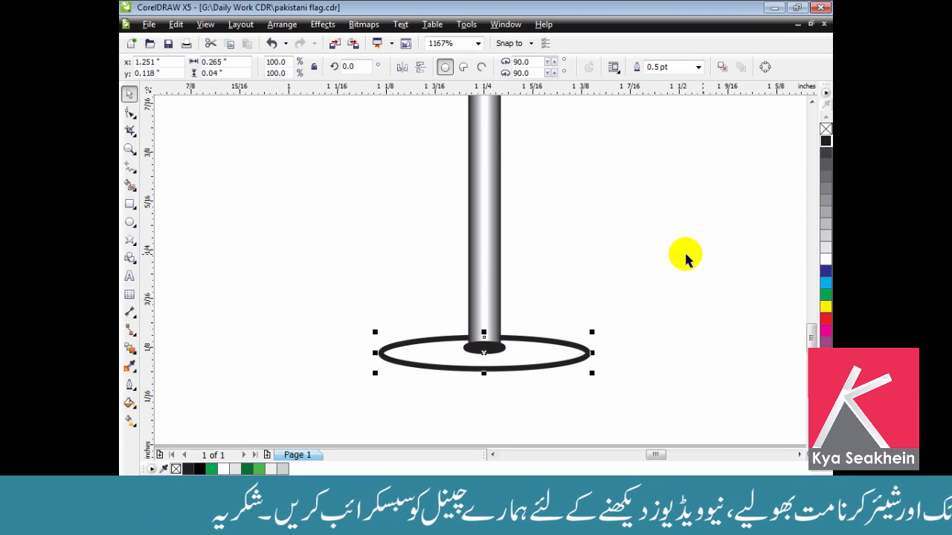
Step: Fill the base ellipse with light gray and move it slightly upward
left_click(827, 247)
left_click(825, 236)
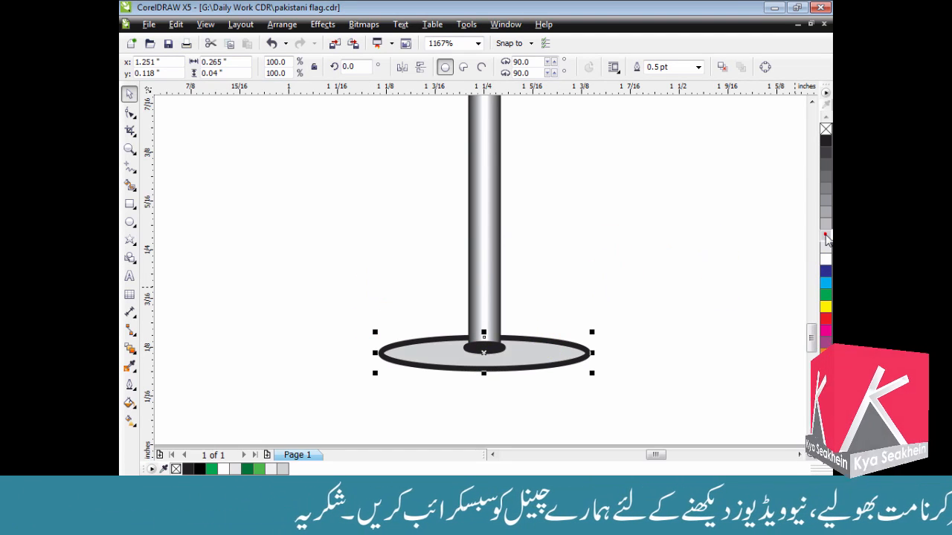
left_click_drag(541, 359, 537, 357)
Step: Bring the pole in front of the small bottom ellipse, then lower and widen that ellipse slightly
left_click(490, 312)
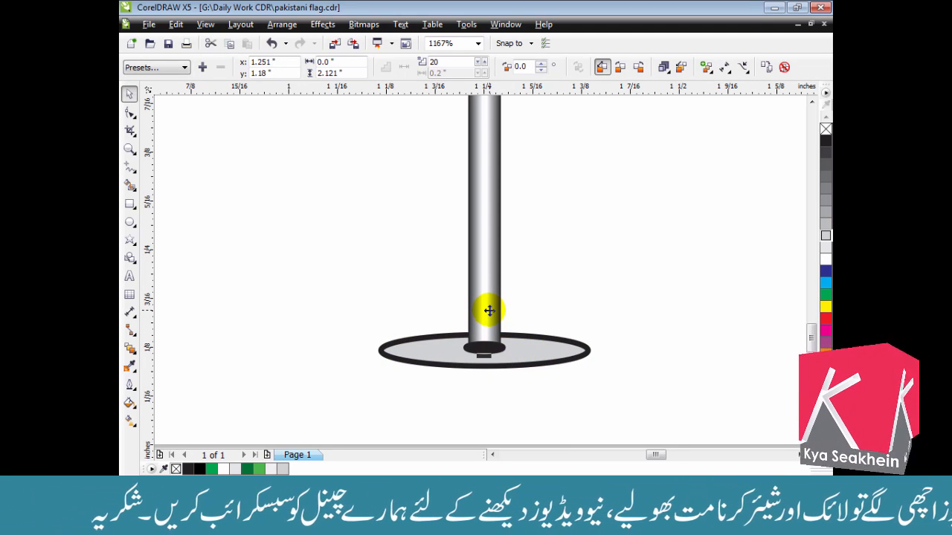
key("Escape")
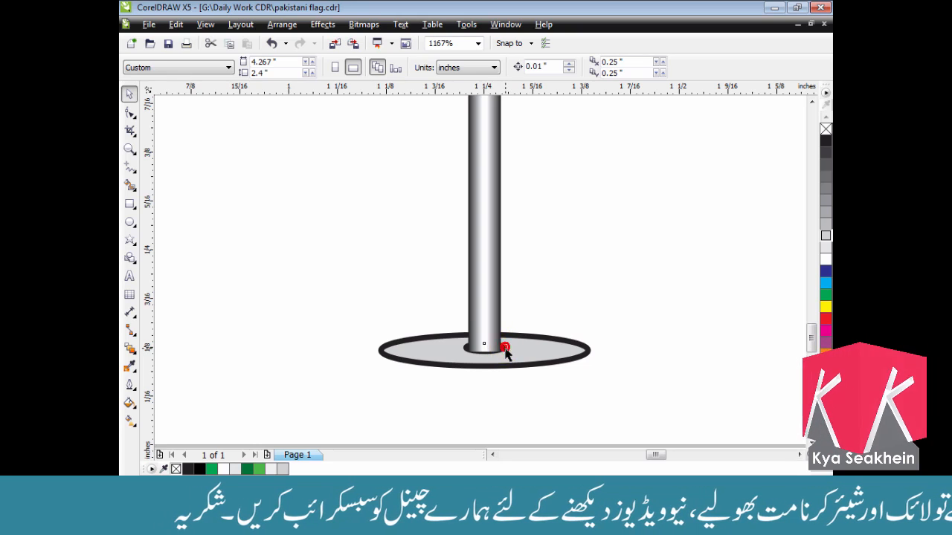
left_click(505, 350)
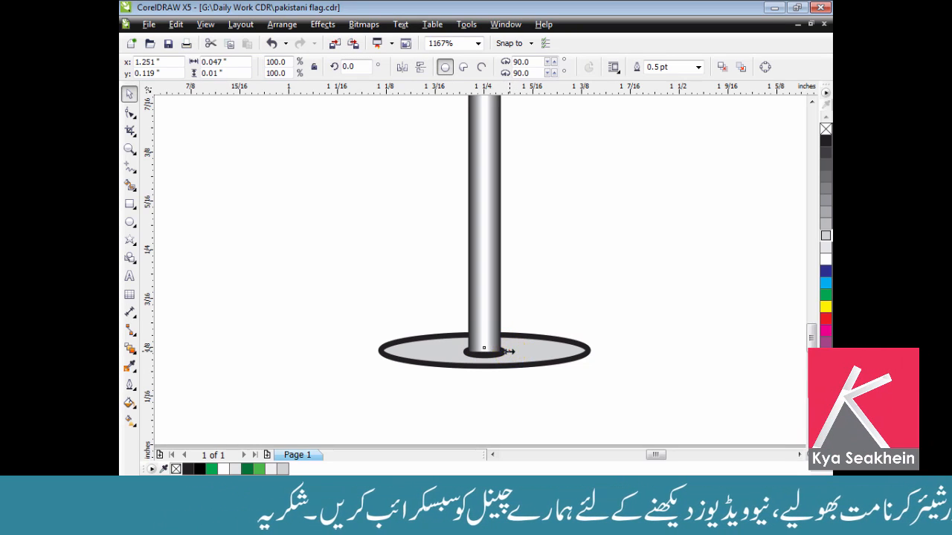
key("Escape")
Step: Stretch the gray base ellipse downward to a height of about 0.049 in
left_click(525, 365)
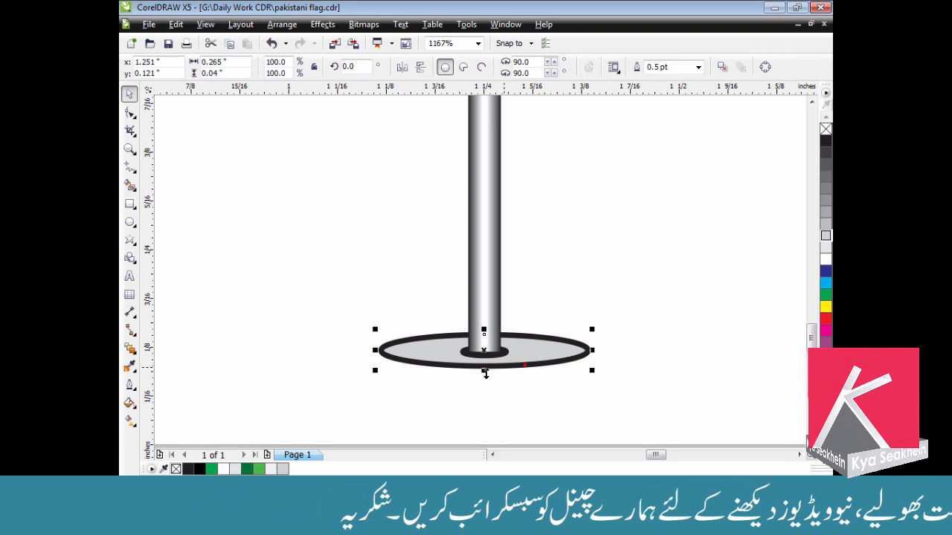
left_click_drag(483, 371, 482, 374)
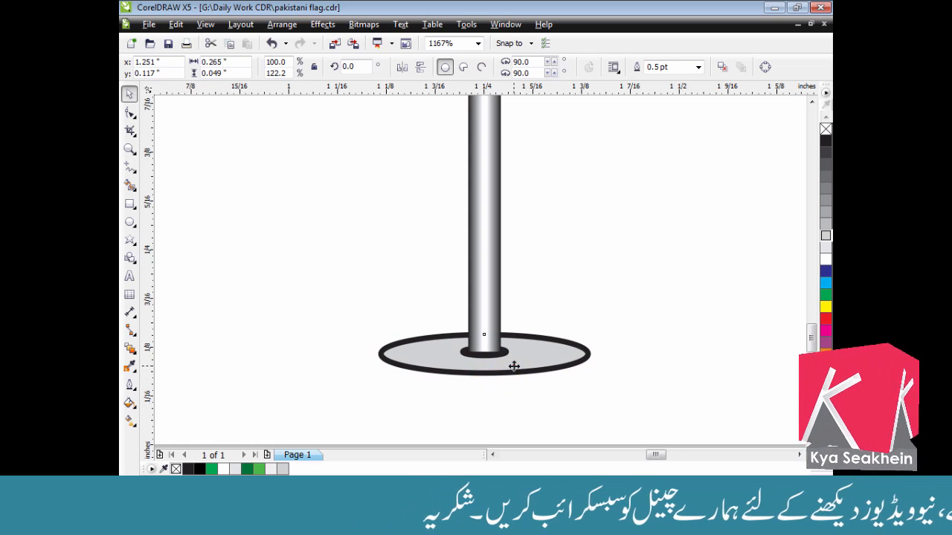
key("Escape")
Step: Bring the black top cap in front of the pole and widen it to about 0.056 in
key("F4")
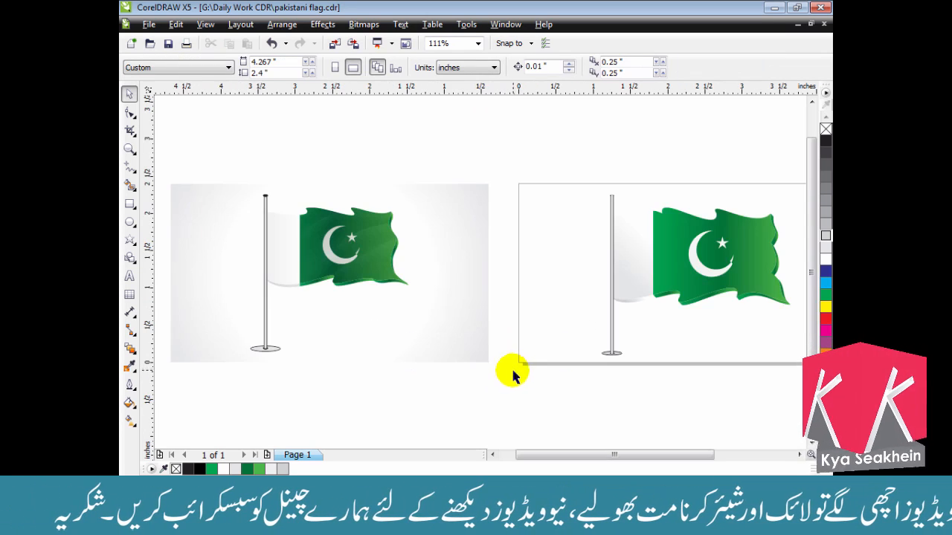
scroll(646, 191, "up", 5)
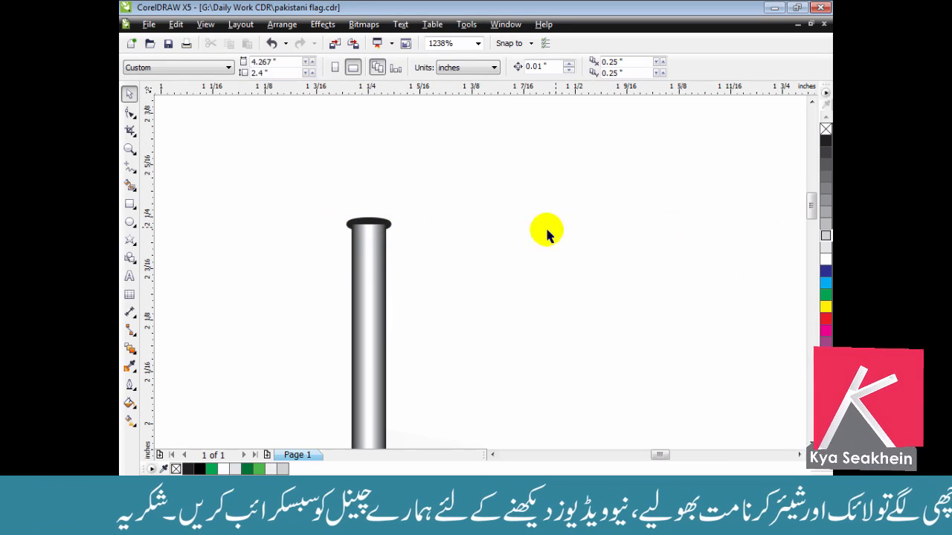
left_click(386, 226)
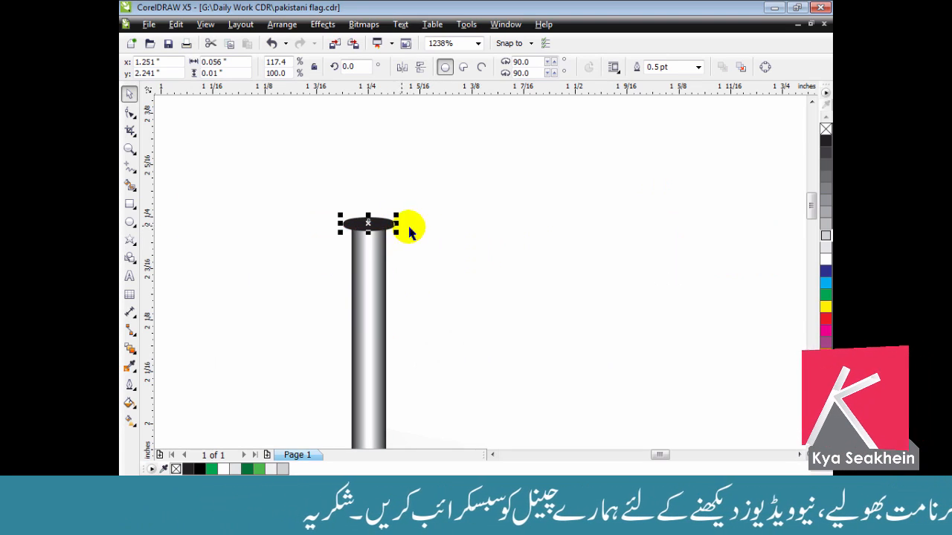
key("Escape")
key("F4")
left_click_drag(520, 168, 724, 404)
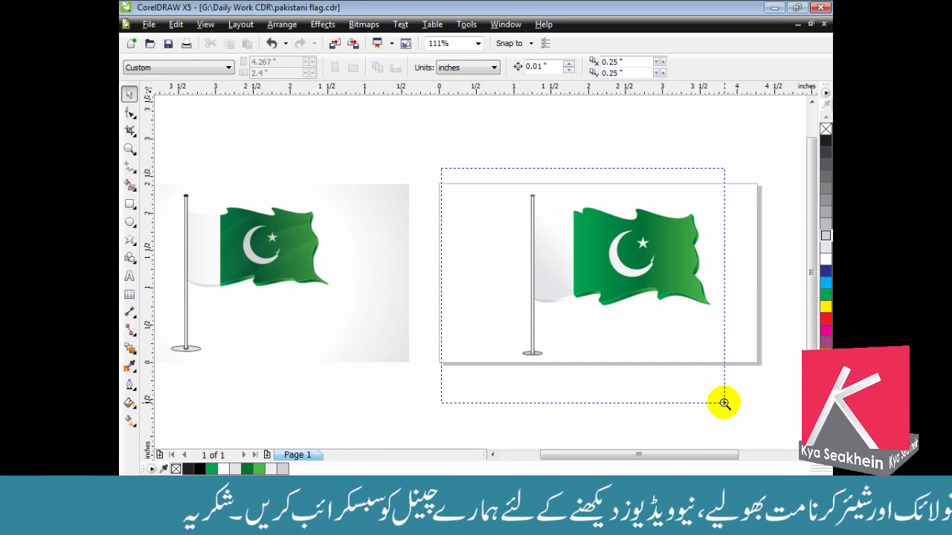
left_click_drag(724, 404, 722, 399)
left_click_drag(386, 125, 431, 162)
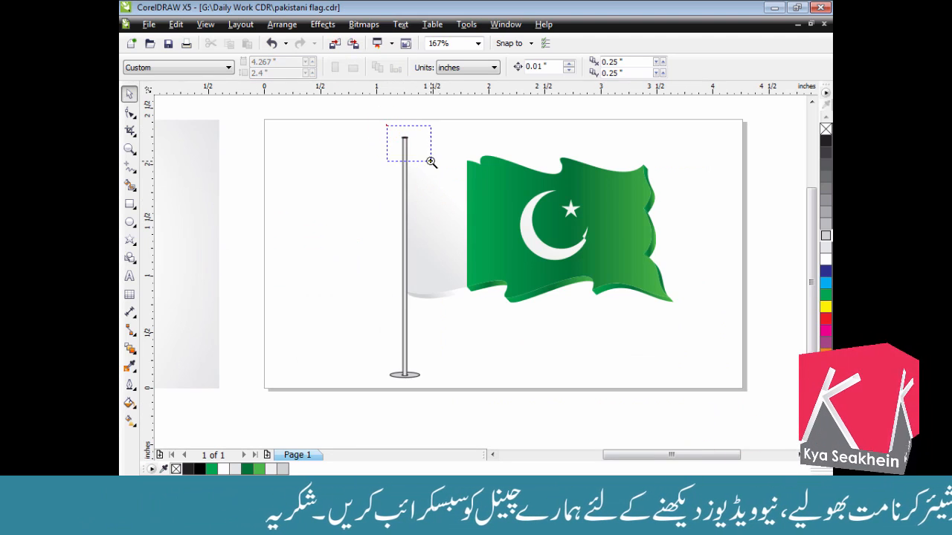
left_click_drag(666, 336, 666, 336)
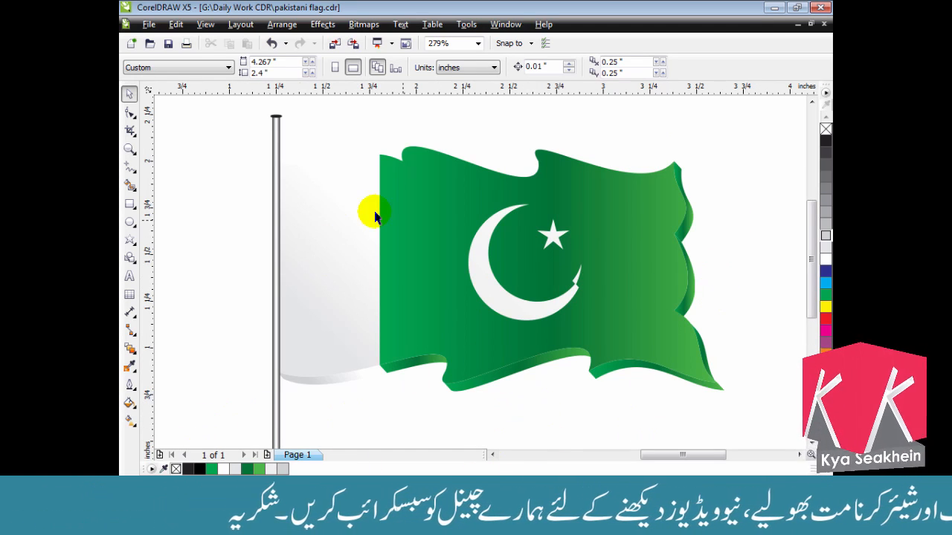
left_click(153, 44)
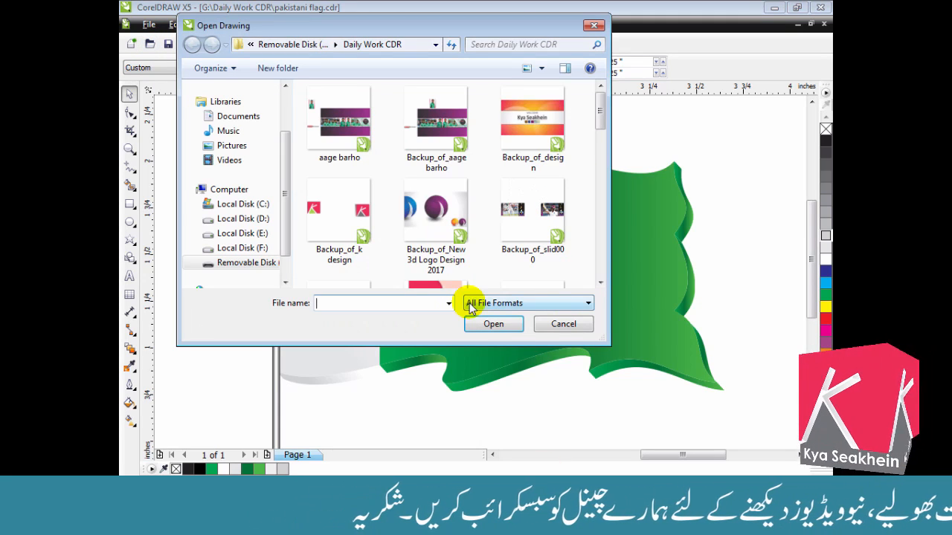
left_click(240, 264)
mouse_move(600, 100)
left_mouse_down()
mouse_move(600, 223)
mouse_move(601, 194)
left_mouse_up()
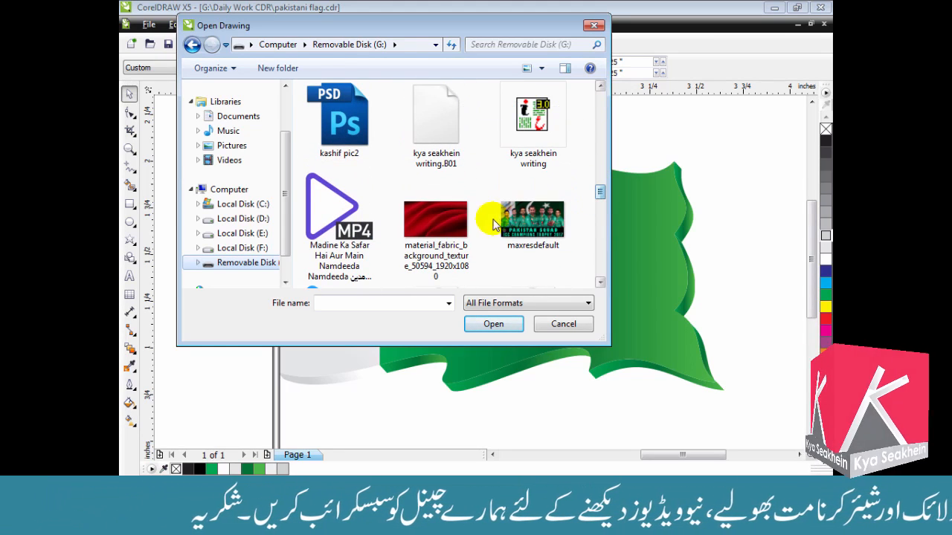
left_click(436, 221)
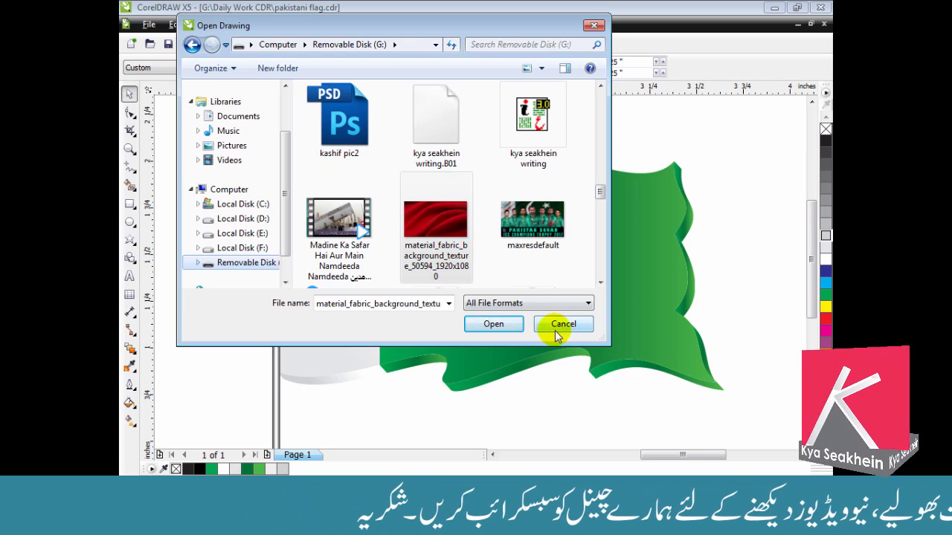
left_click(564, 326)
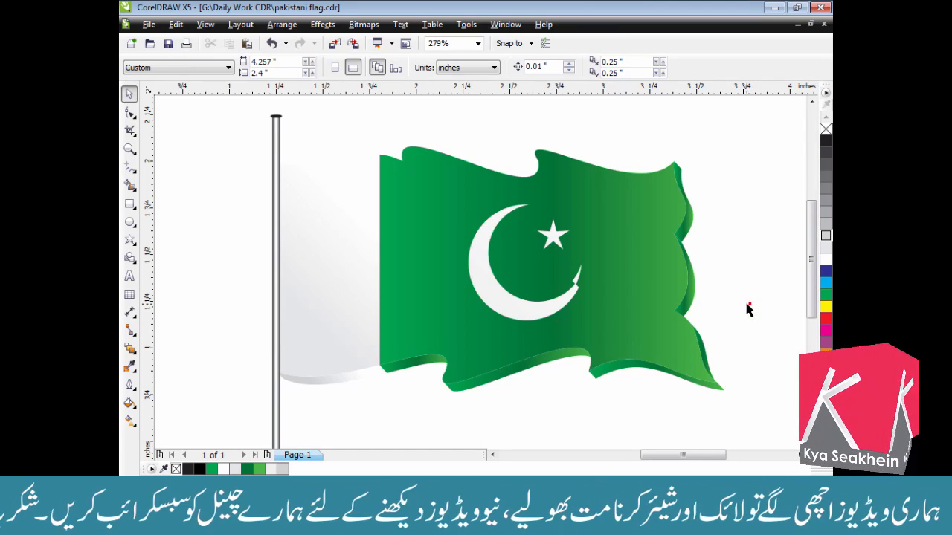
left_click(745, 305)
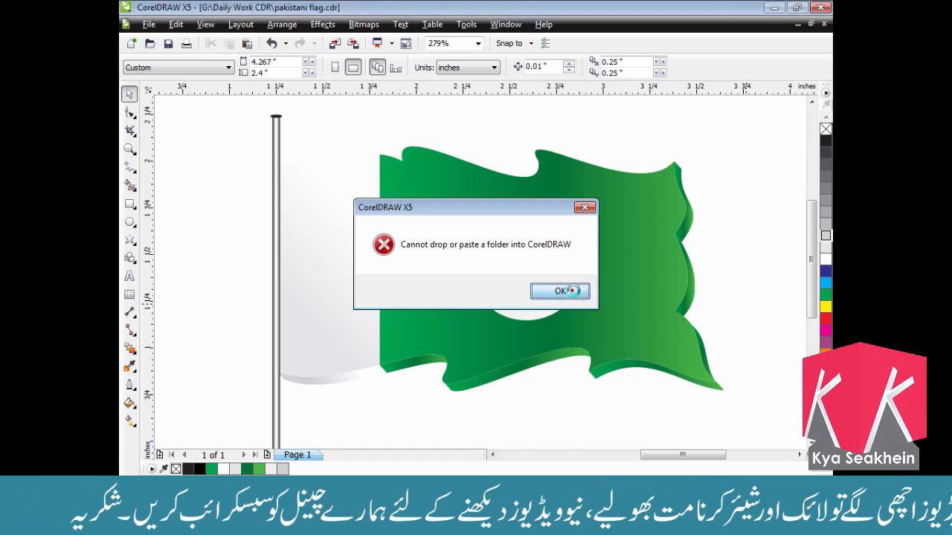
left_click(571, 291)
left_click(599, 291)
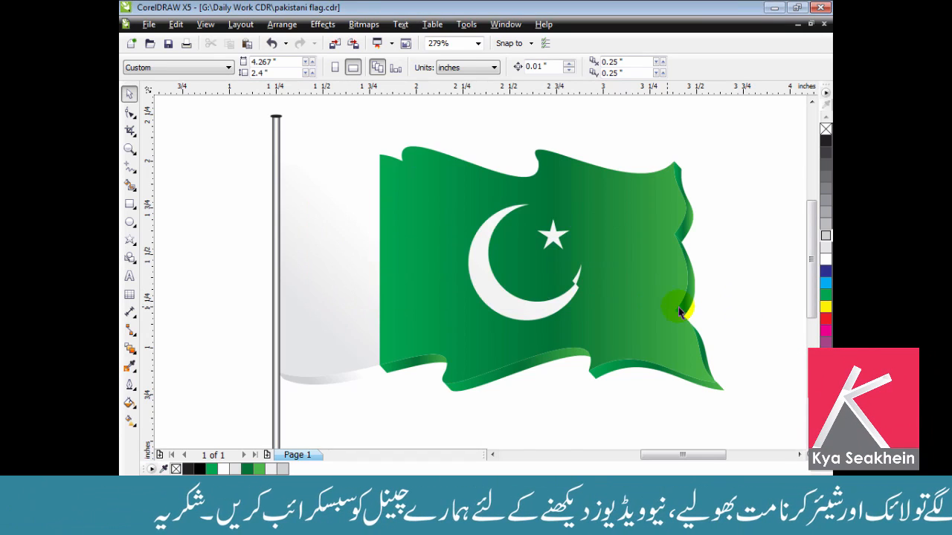
Step: Import the red fabric image material_fabric_background_texture_50594_1920x1080 from drive G: and place it beside the flag at 20 by 11.25 in
left_click(335, 45)
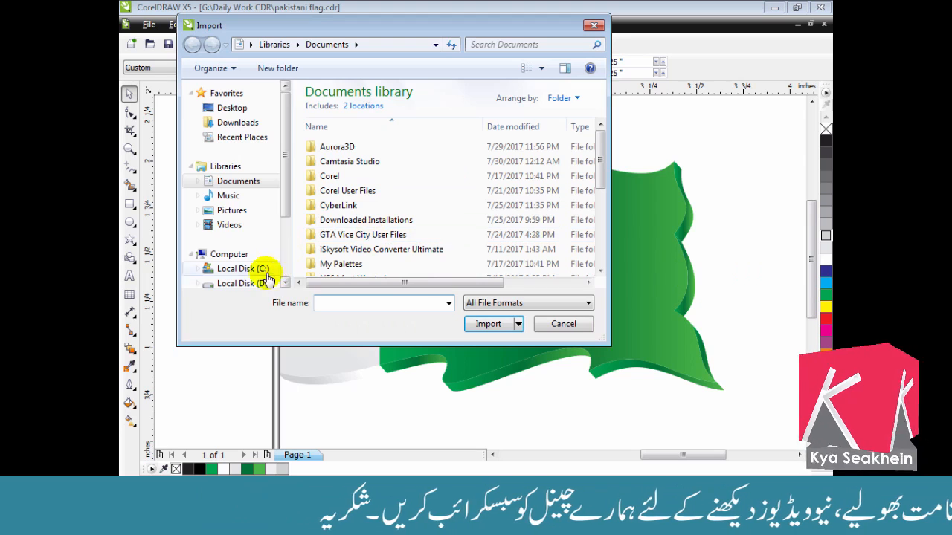
left_click_drag(284, 200, 278, 266)
left_click(257, 260)
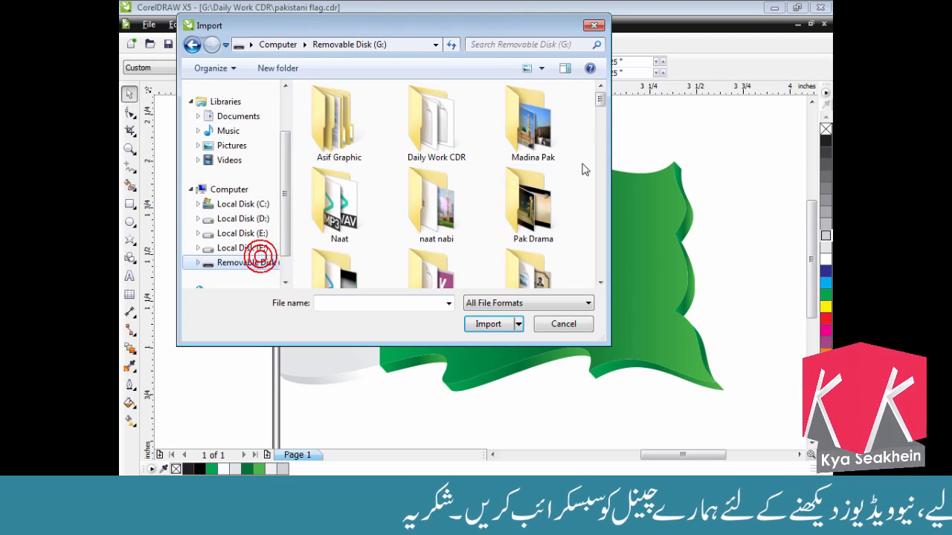
left_click_drag(600, 100, 601, 193)
left_click(468, 186)
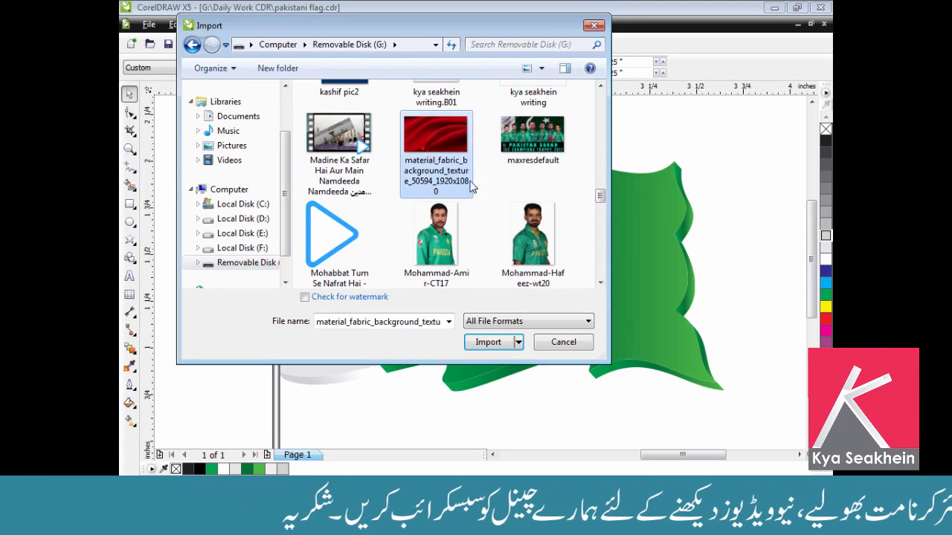
left_click(493, 343)
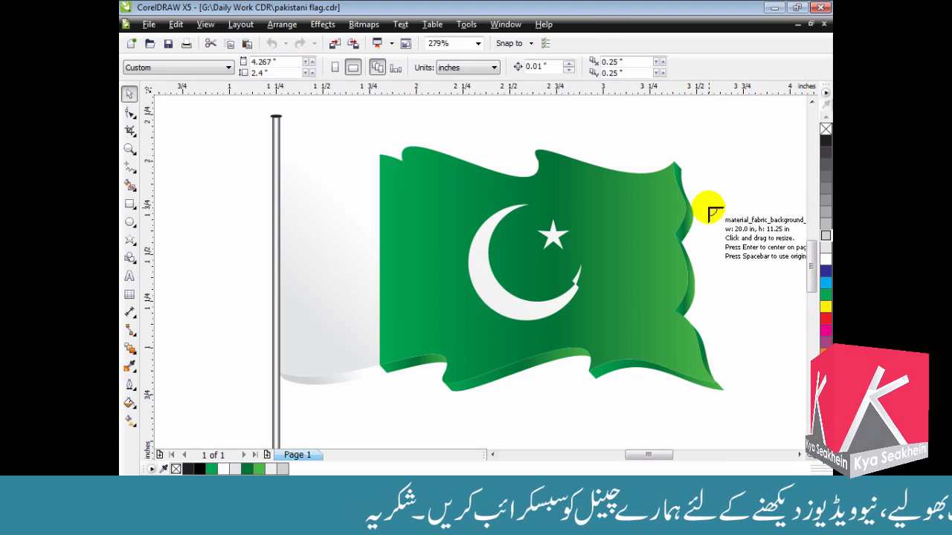
left_click(707, 191)
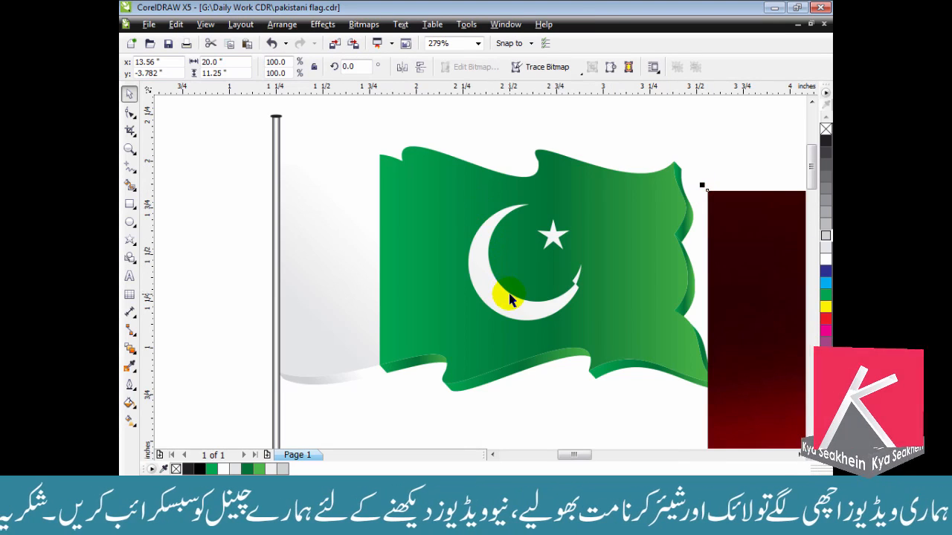
Step: Convert the red fabric image to a 300 dpi Grayscale (8-bit) bitmap with anti-aliasing and a transparent background
key("F4")
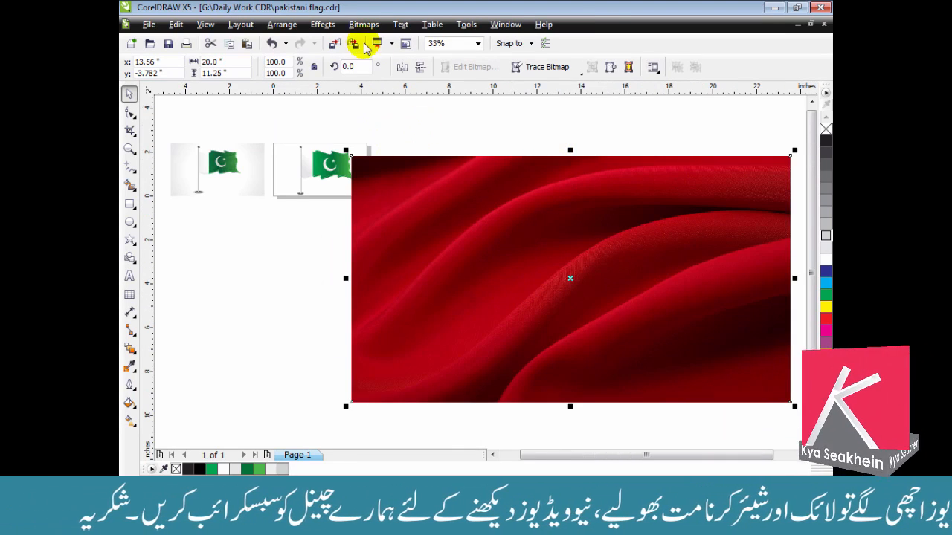
left_click(364, 24)
left_click(399, 35)
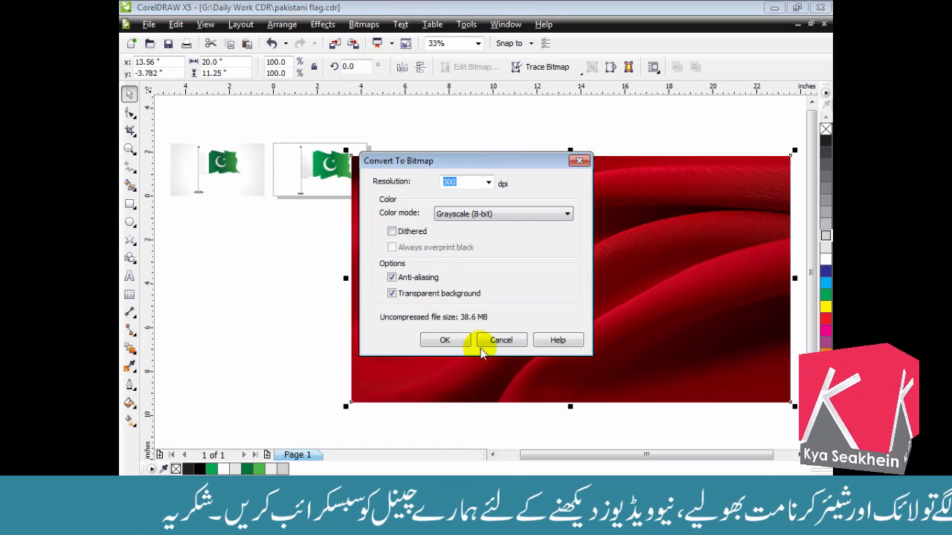
left_click(566, 214)
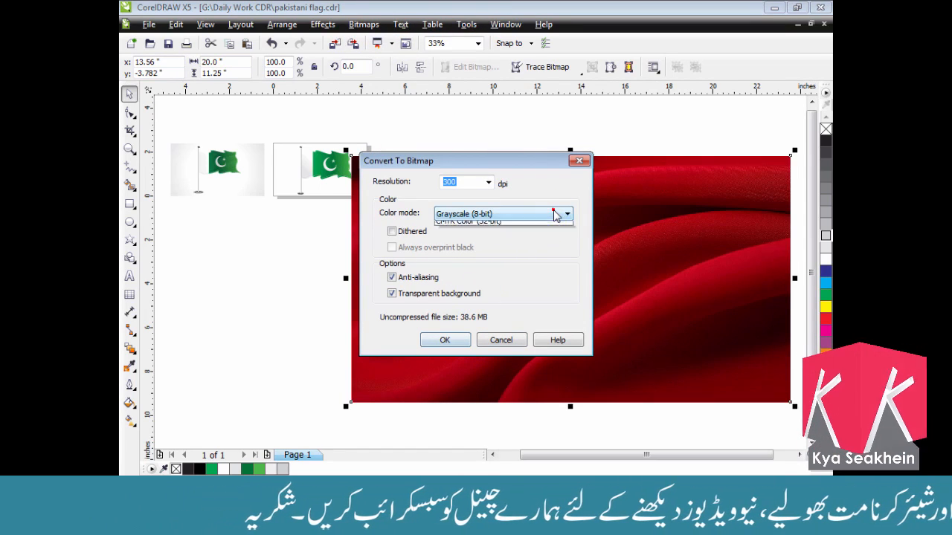
left_click(472, 244)
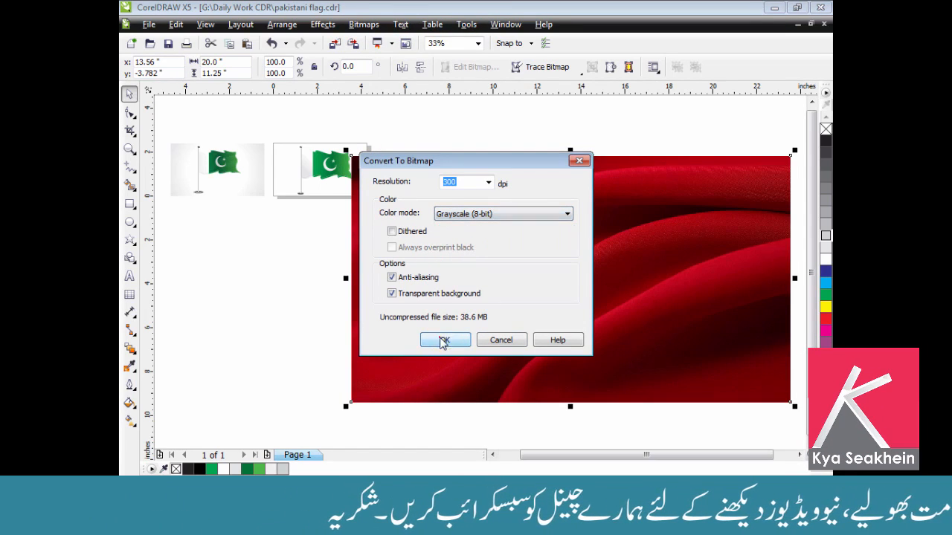